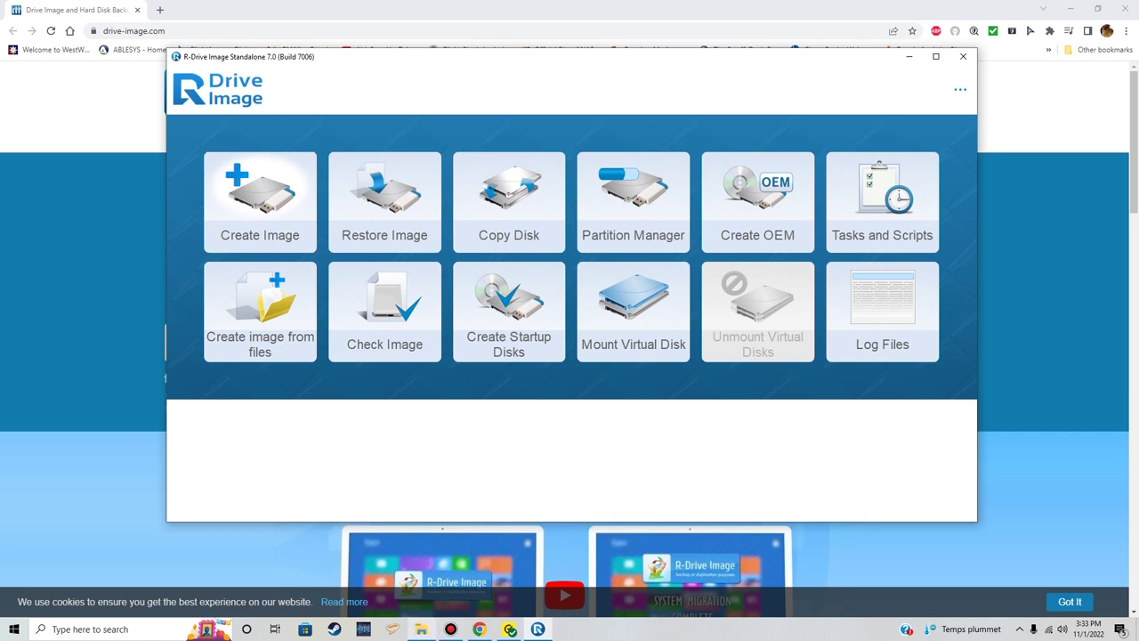
# - Switch to File Explorer and open the R-Drive Image folder on BACKUP DRIVE E:
pyautogui.click(421, 629)
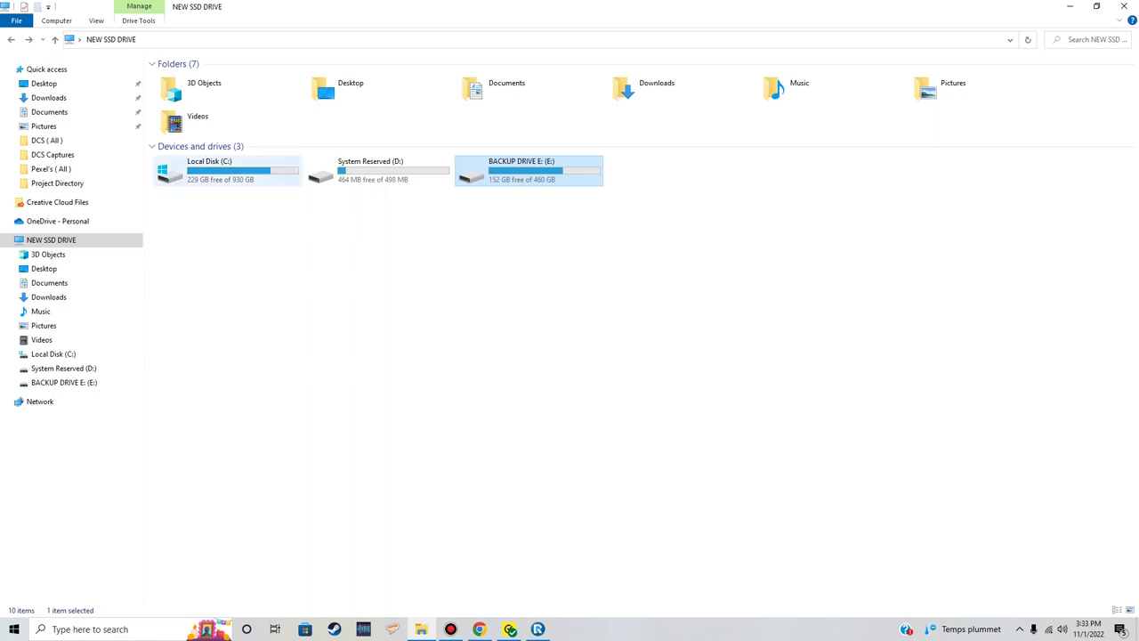
pyautogui.click(227, 169)
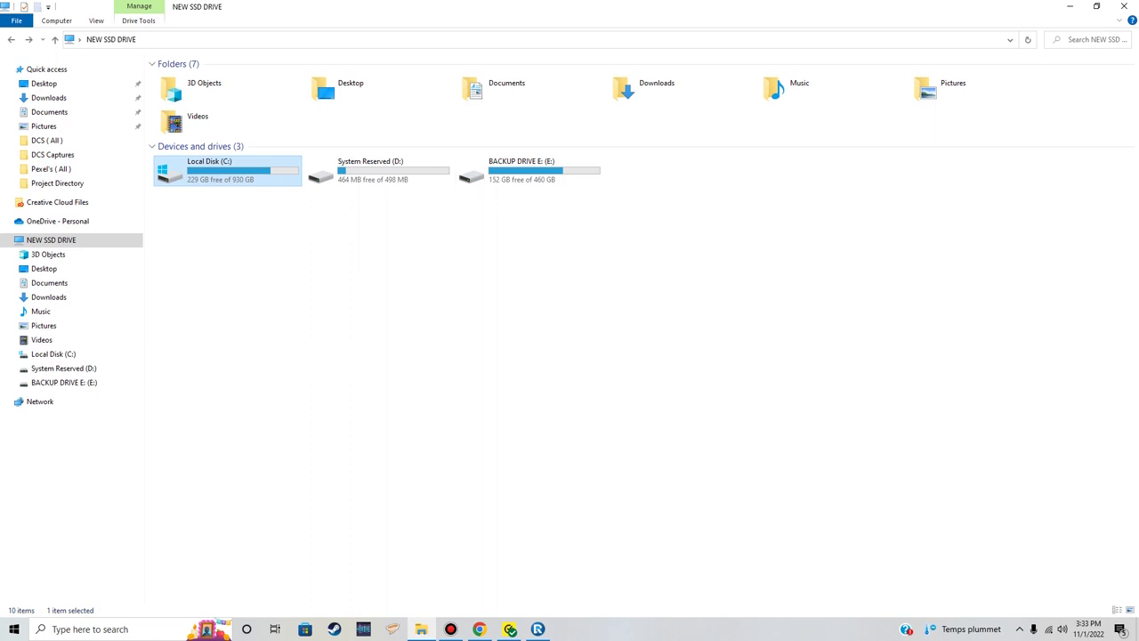
pyautogui.click(529, 170)
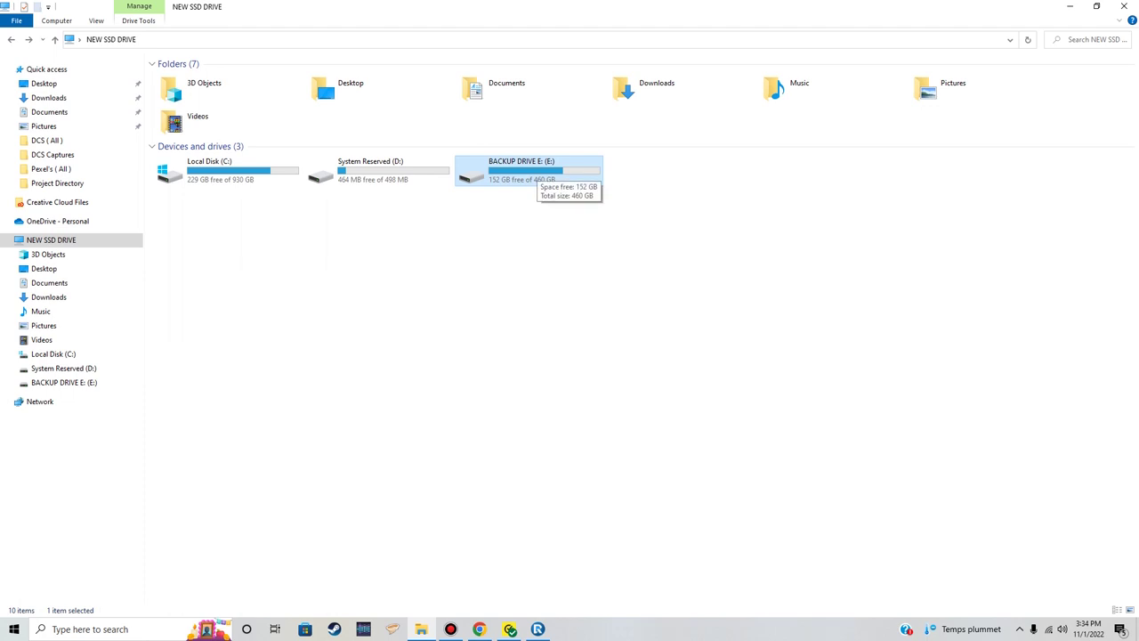
pyautogui.press('Return')
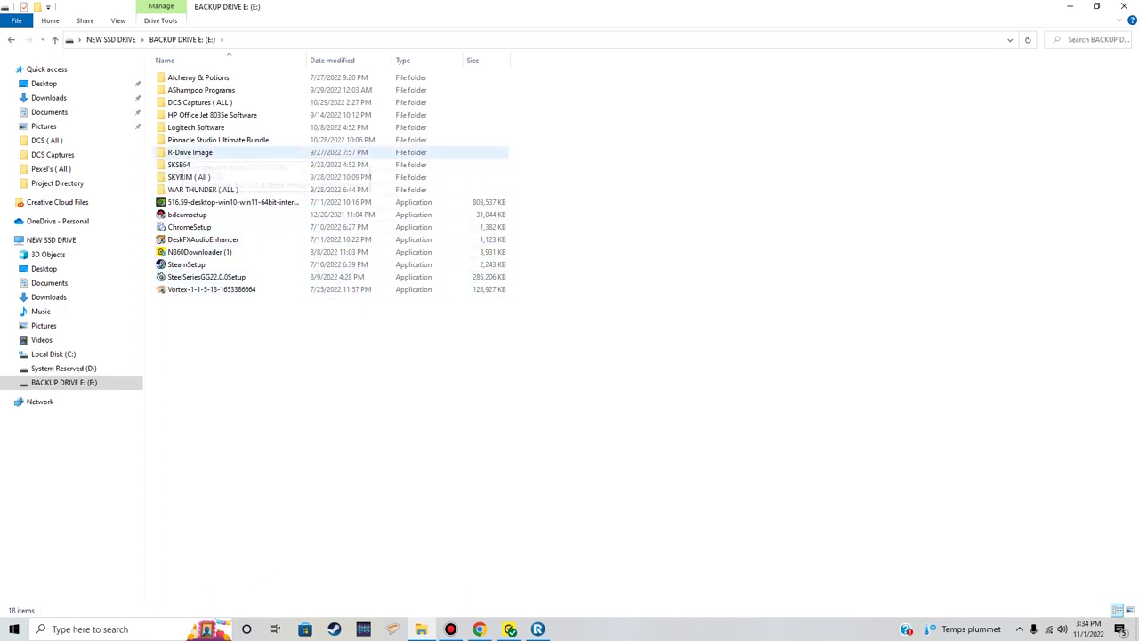
pyautogui.moveTo(183, 153)
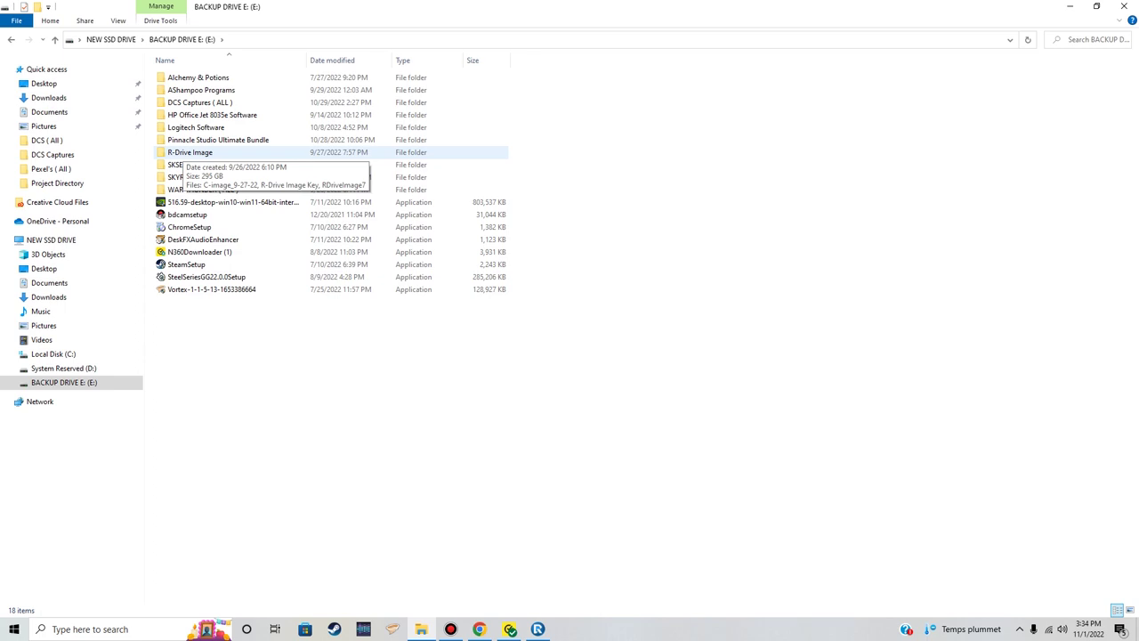
pyautogui.doubleClick(182, 153)
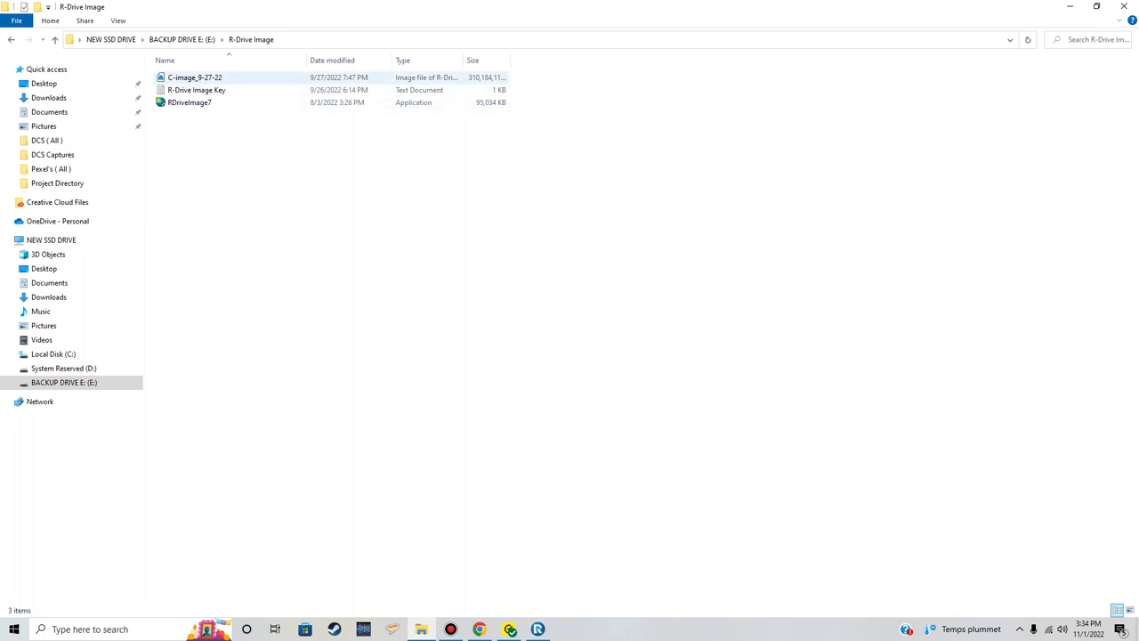
# - Permanently delete the old C-image_9-27-22 image file from the R-Drive Image folder
pyautogui.click(194, 77)
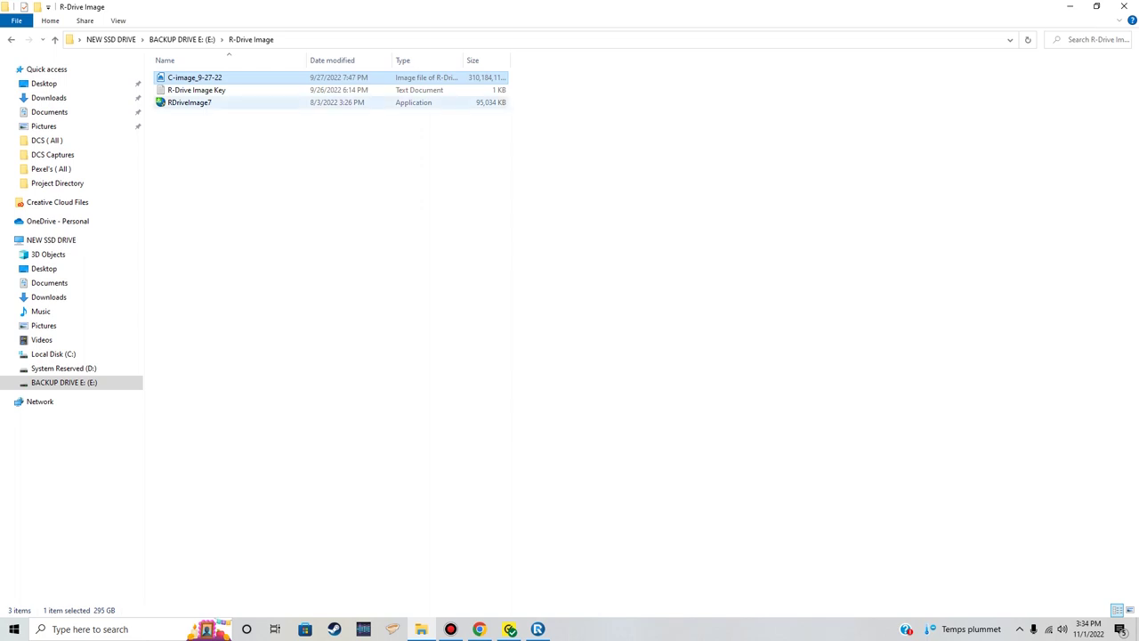
pyautogui.rightClick(262, 77)
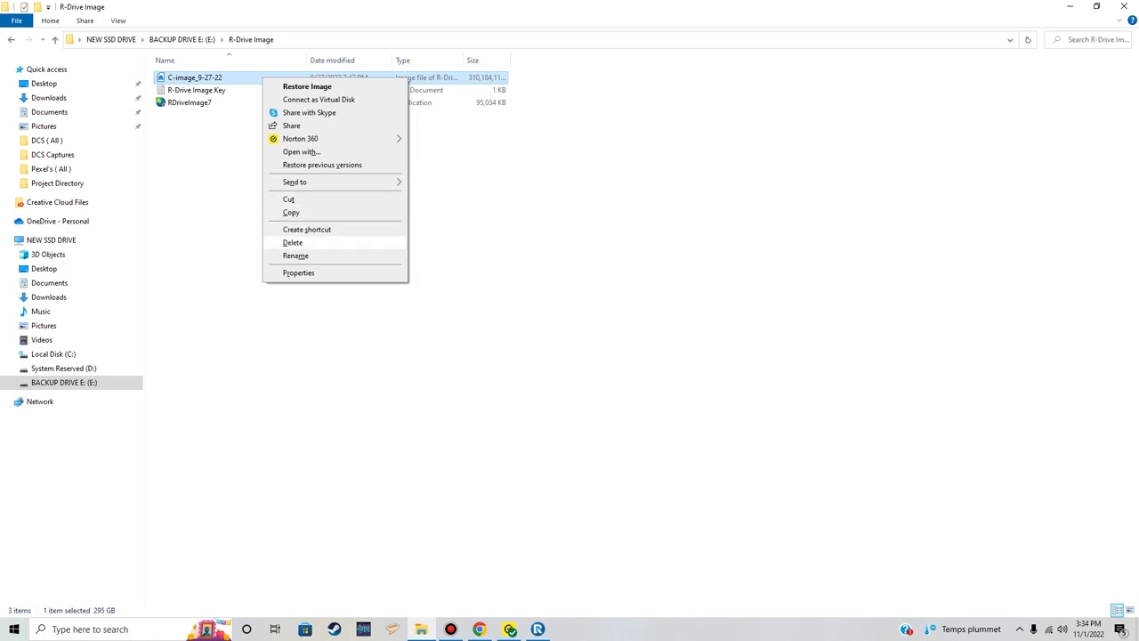
pyautogui.click(293, 242)
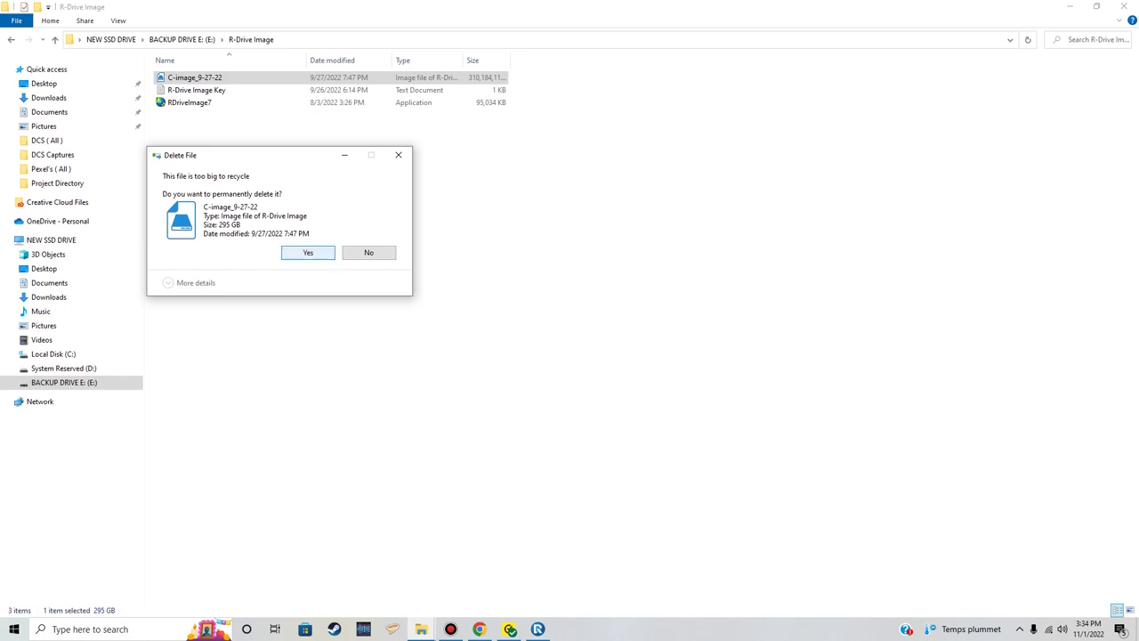
pyautogui.press('Return')
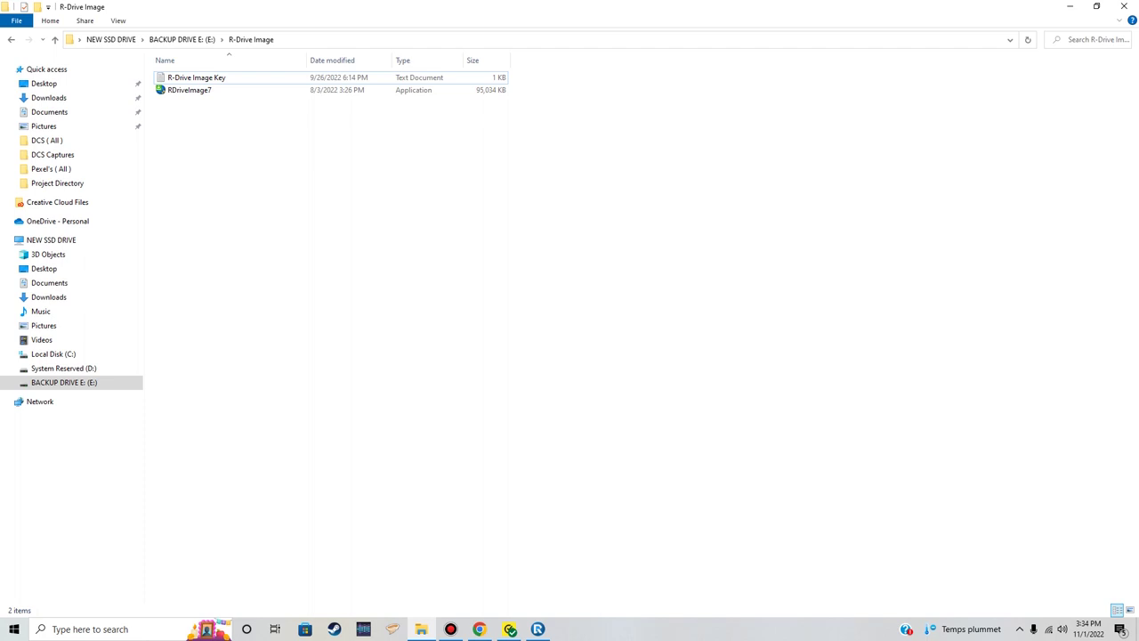
# - Return to the NEW SSD DRIVE overview, check the free space on BACKUP DRIVE E:, and close File Explorer
pyautogui.click(71, 427)
pyautogui.press('BackSpace')
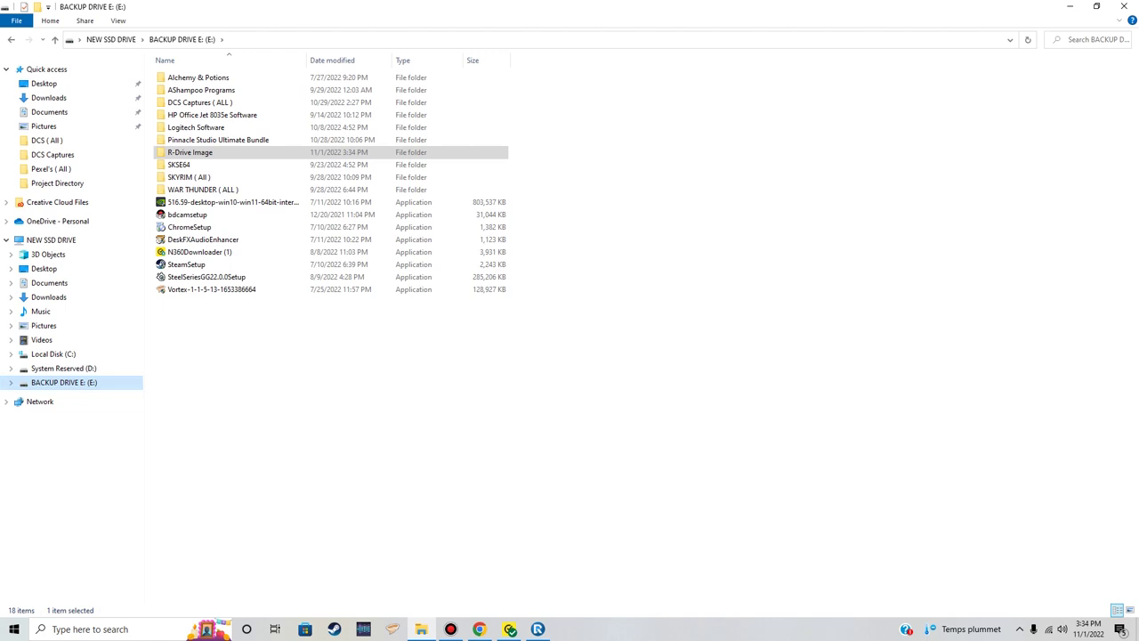
pyautogui.hotkey('alt', 'Up')
pyautogui.hotkey('alt', 'Up')
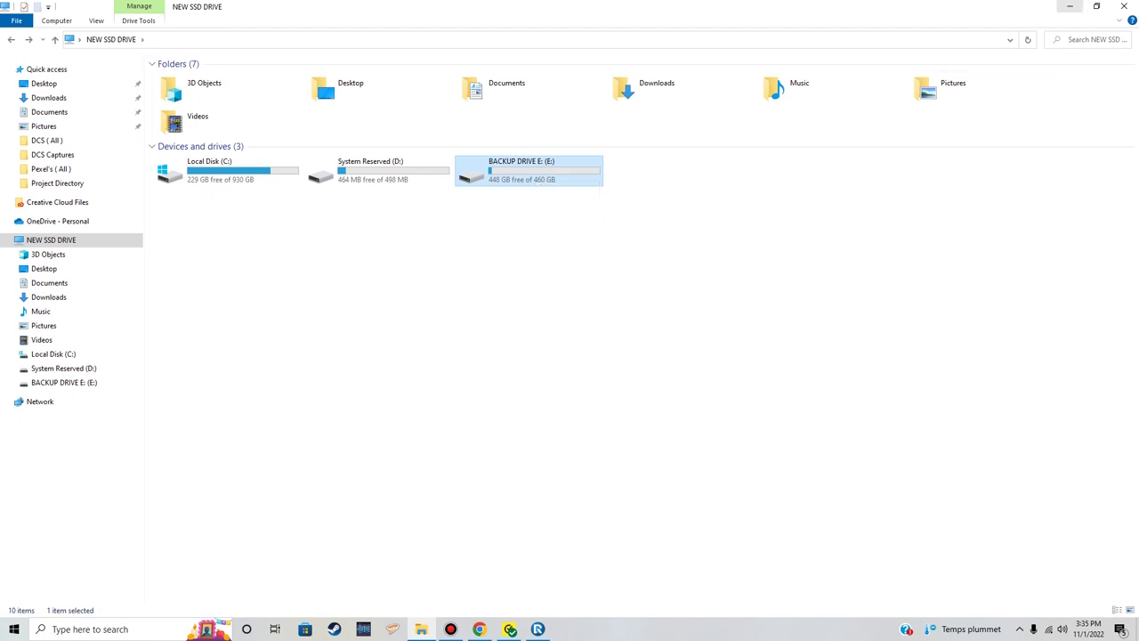
pyautogui.click(1124, 6)
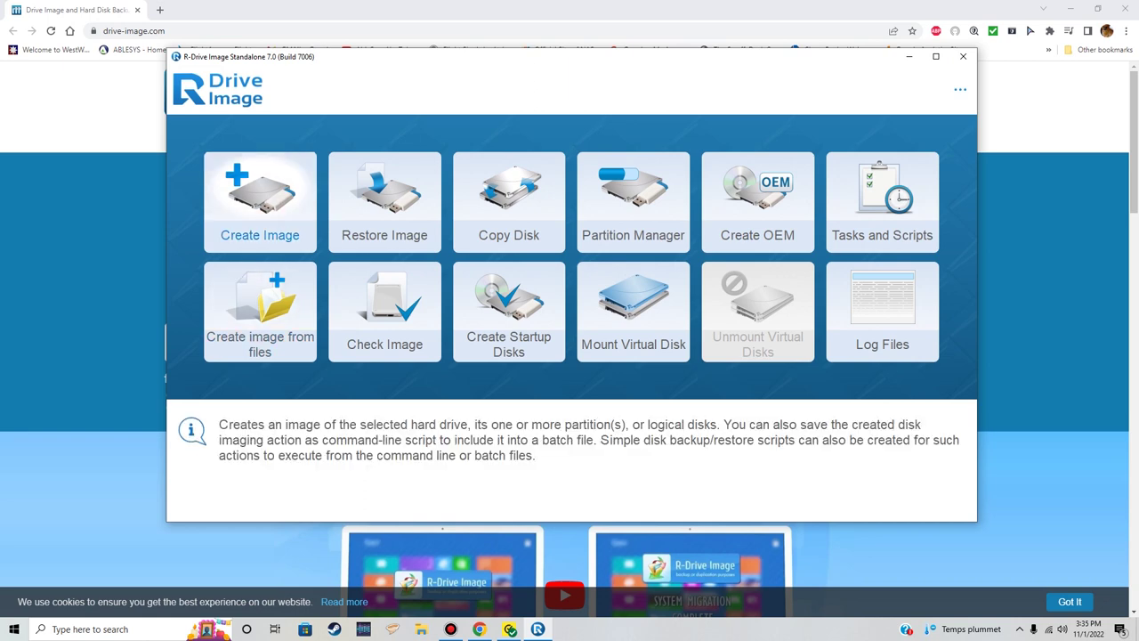
# - Start creating a new image with the C: partition as the source and proceed to the destination selection
pyautogui.click(260, 201)
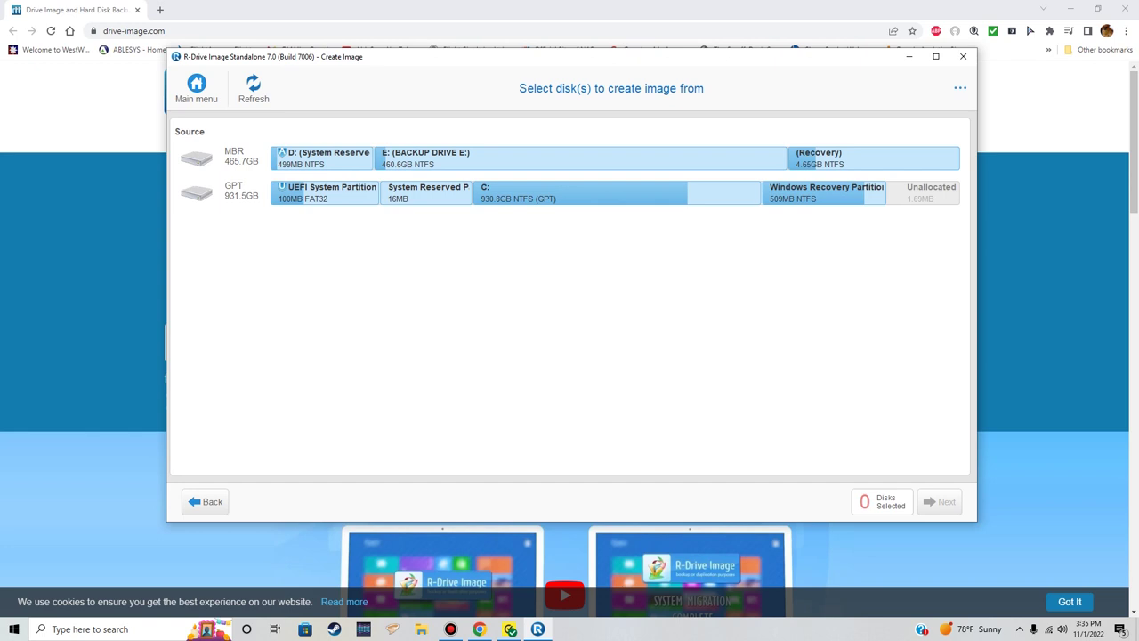
pyautogui.click(616, 192)
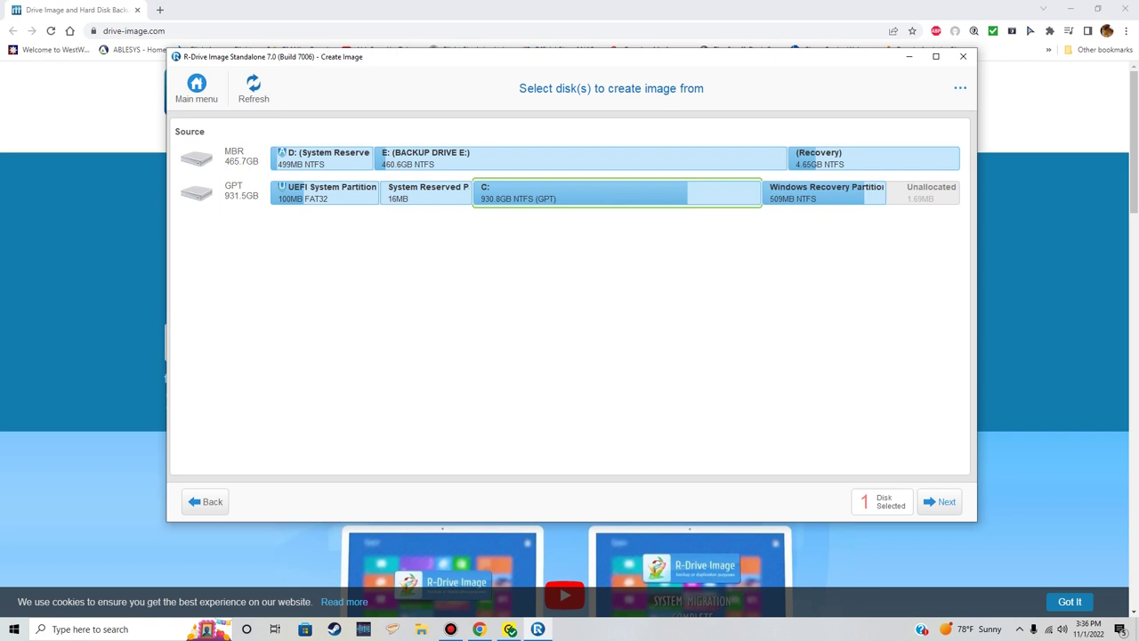
pyautogui.press('Return')
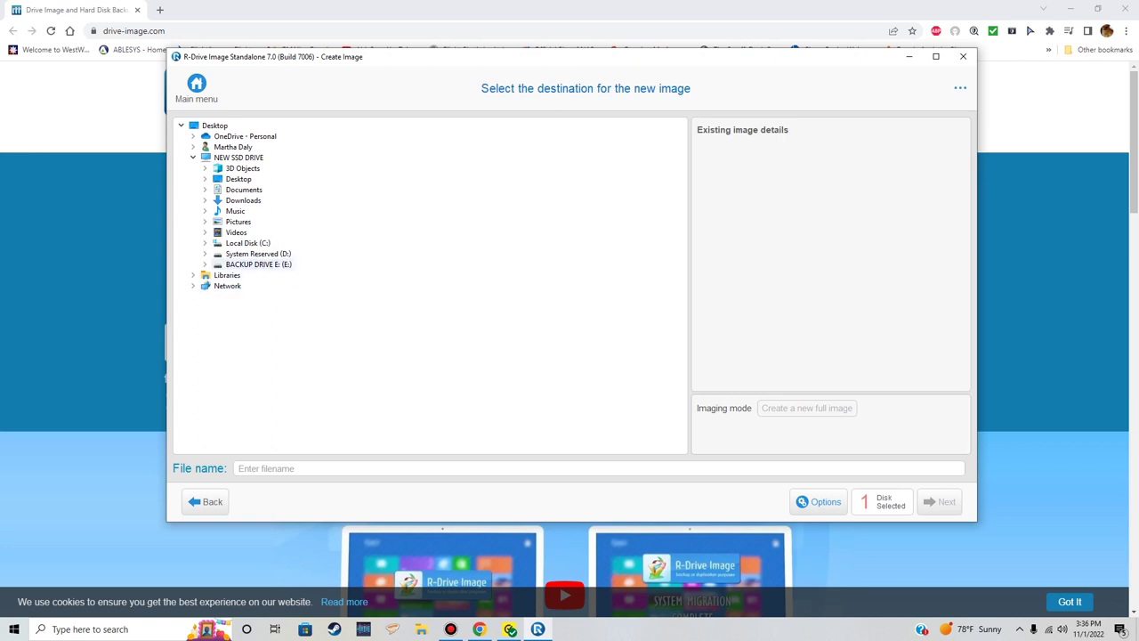
# - Try the R-Drive Image folder on BACKUP DRIVE E: as the image destination and go back to the source selection
pyautogui.click(267, 265)
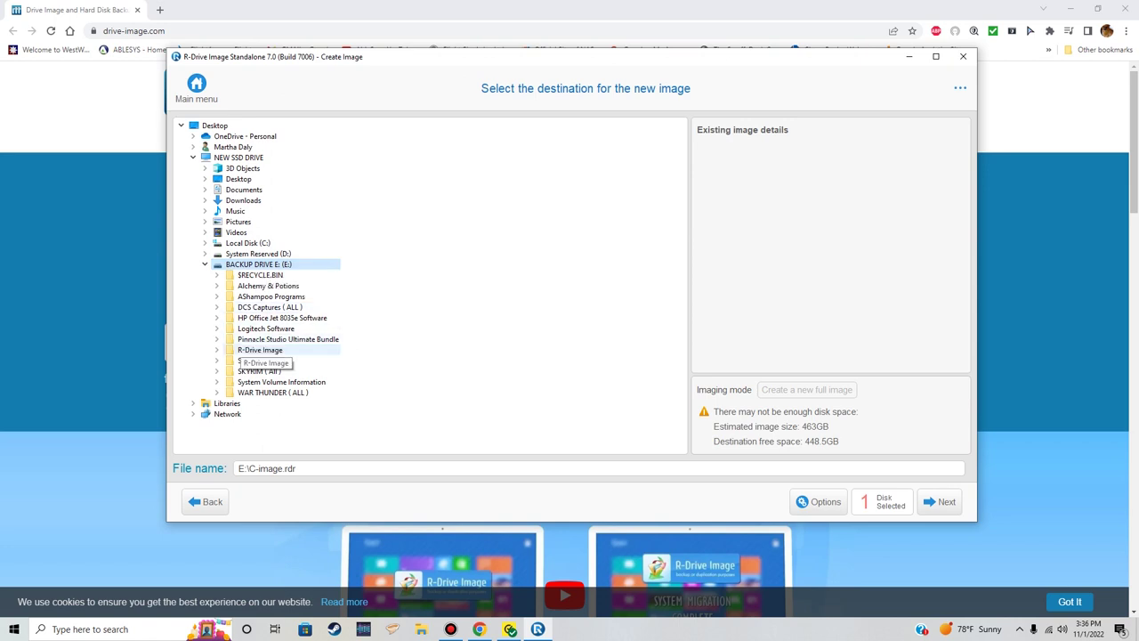
pyautogui.click(253, 350)
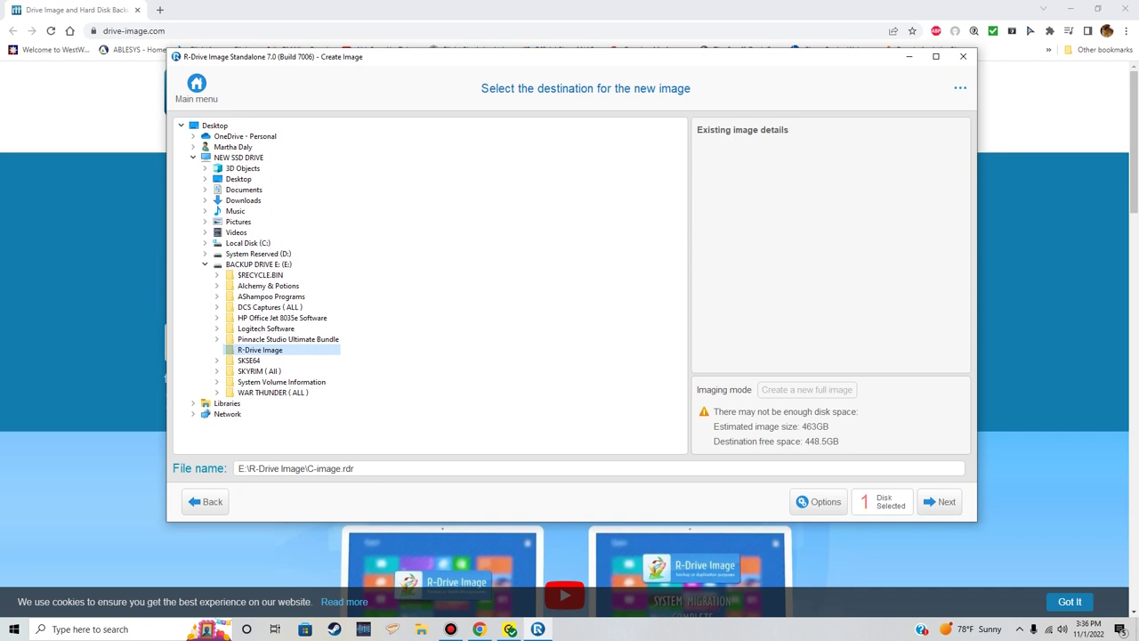
pyautogui.click(205, 501)
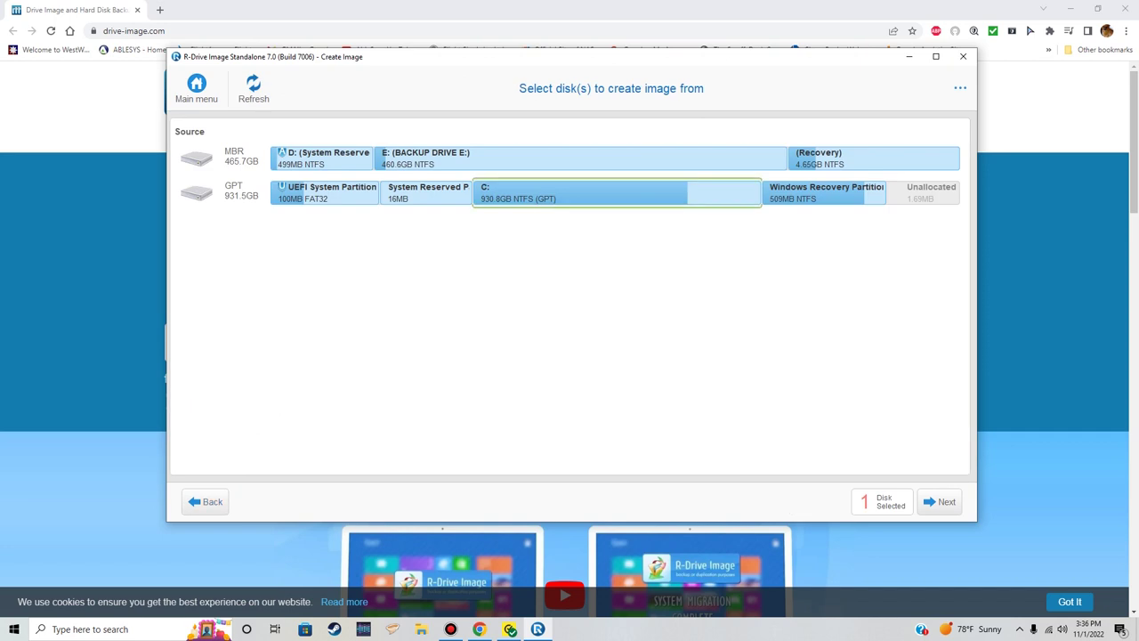
# - Minimize the imaging program and open BACKUP DRIVE E: in File Explorer
pyautogui.click(909, 57)
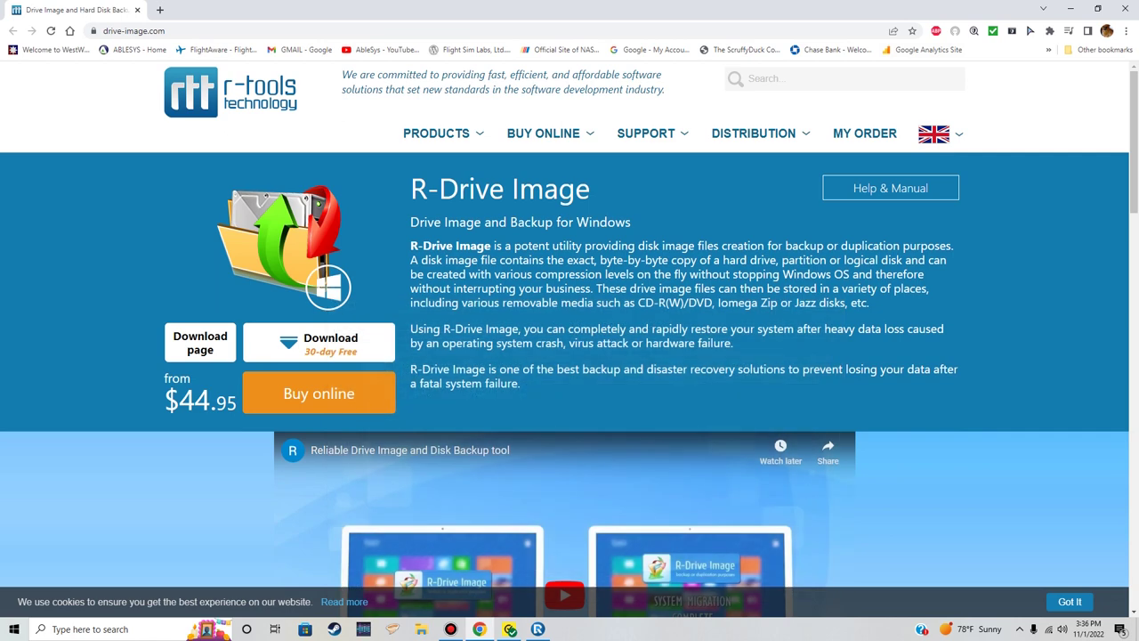
pyautogui.click(421, 629)
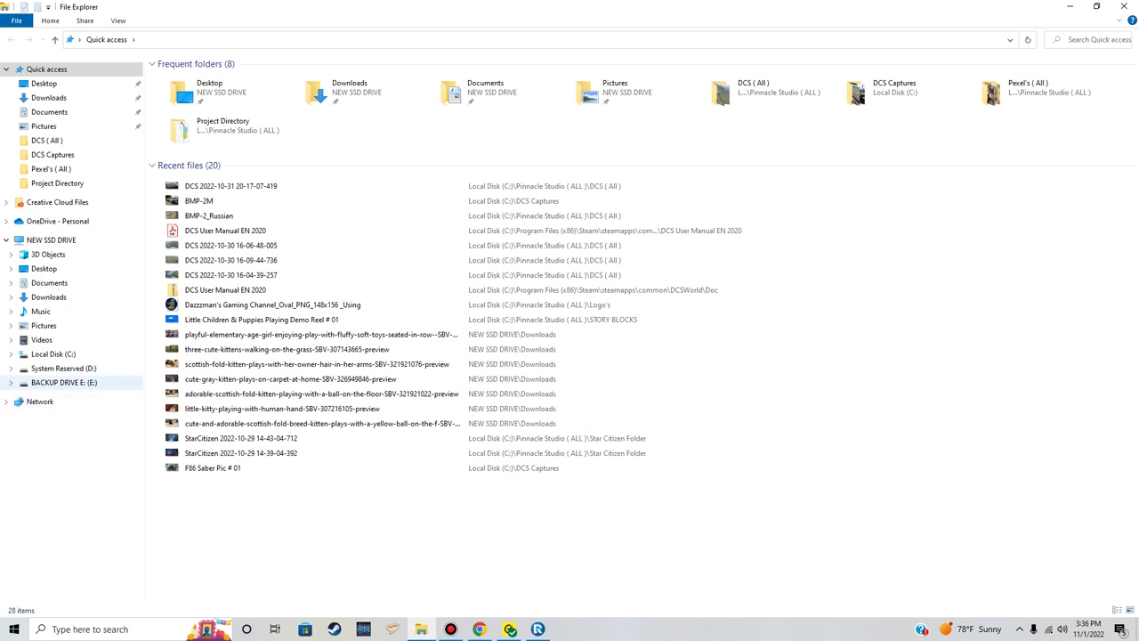
pyautogui.click(64, 381)
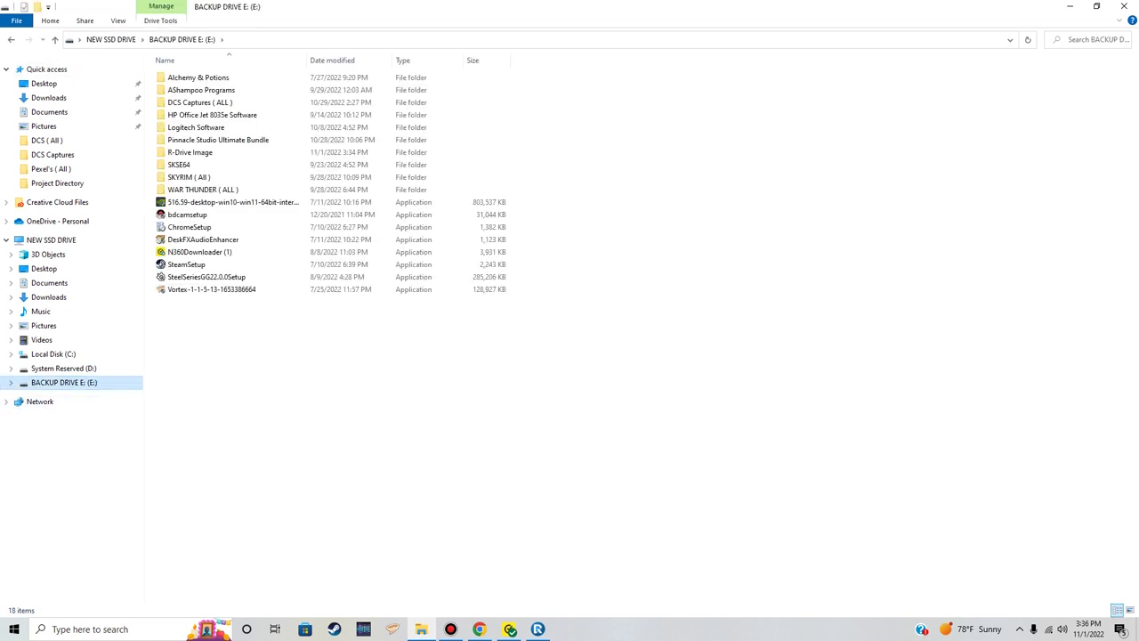
# - Check the properties of the AShampoo Programs folder on the backup drive and delete the folder
pyautogui.click(201, 90)
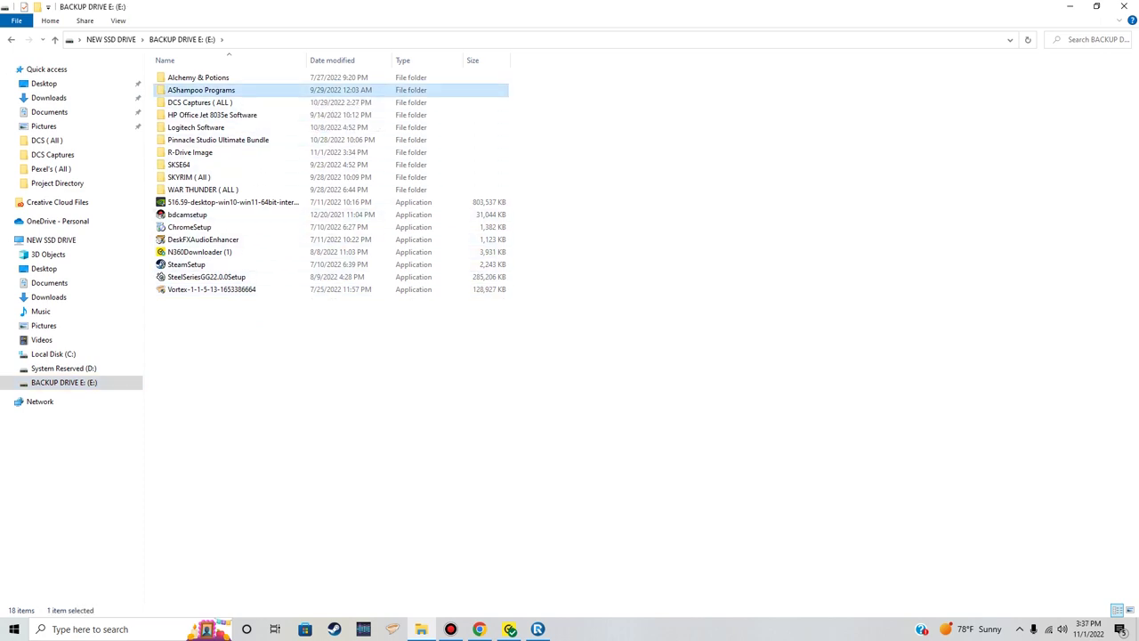
pyautogui.rightClick(241, 90)
pyautogui.click(278, 341)
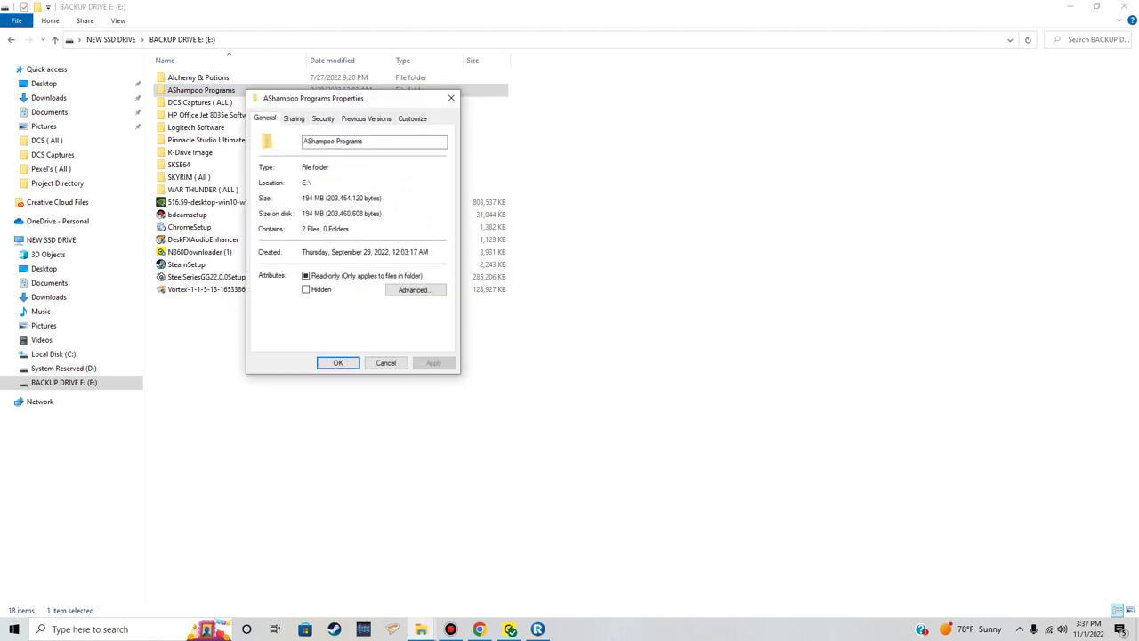
pyautogui.click(451, 98)
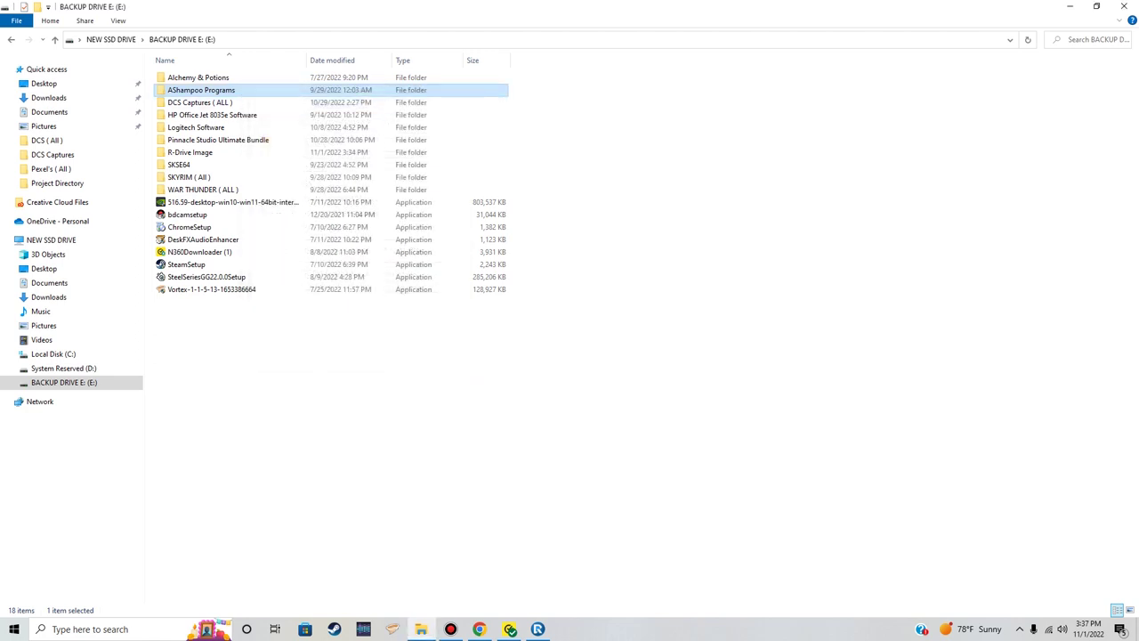
pyautogui.rightClick(273, 90)
pyautogui.click(304, 313)
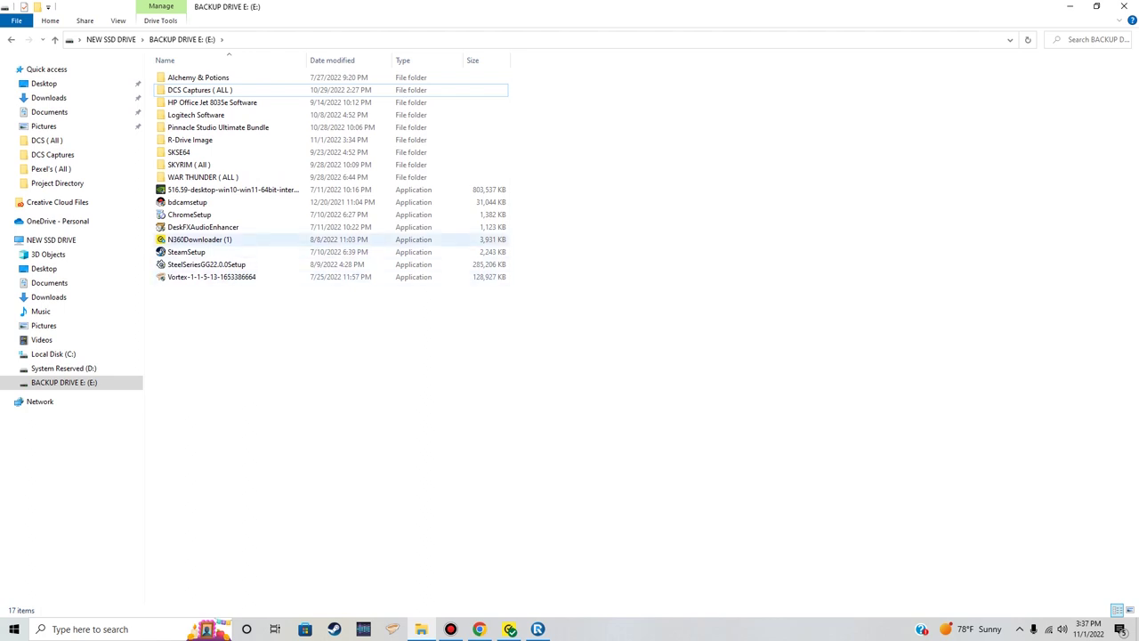
# - Review the properties and contents of the Pinnacle Studio Ultimate Bundle folder and delete the folder
pyautogui.rightClick(258, 127)
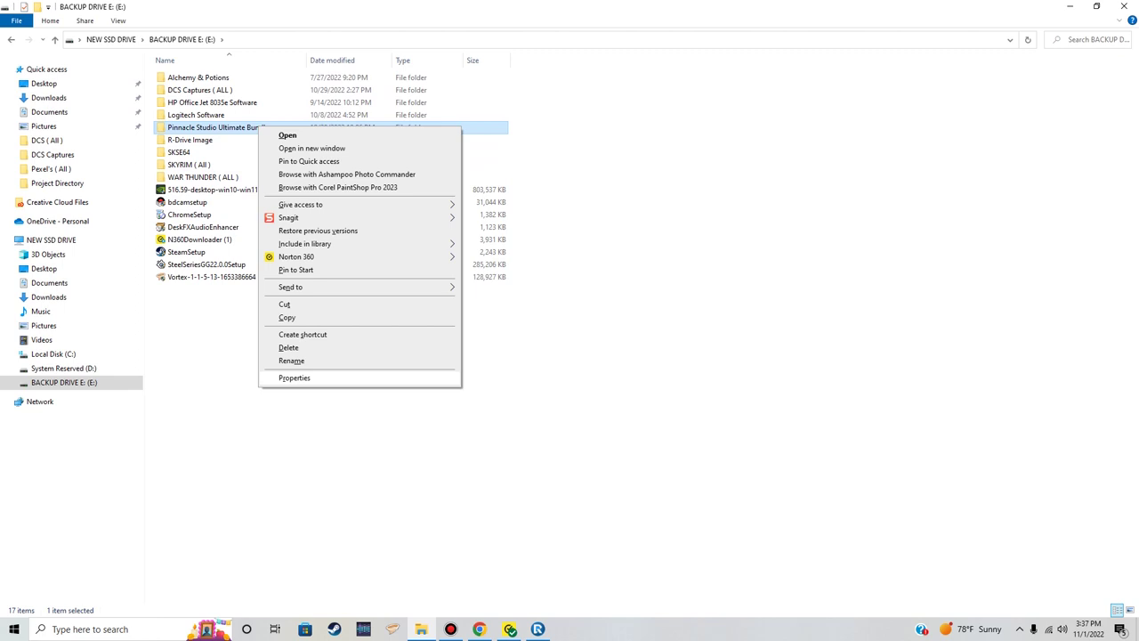
pyautogui.click(293, 378)
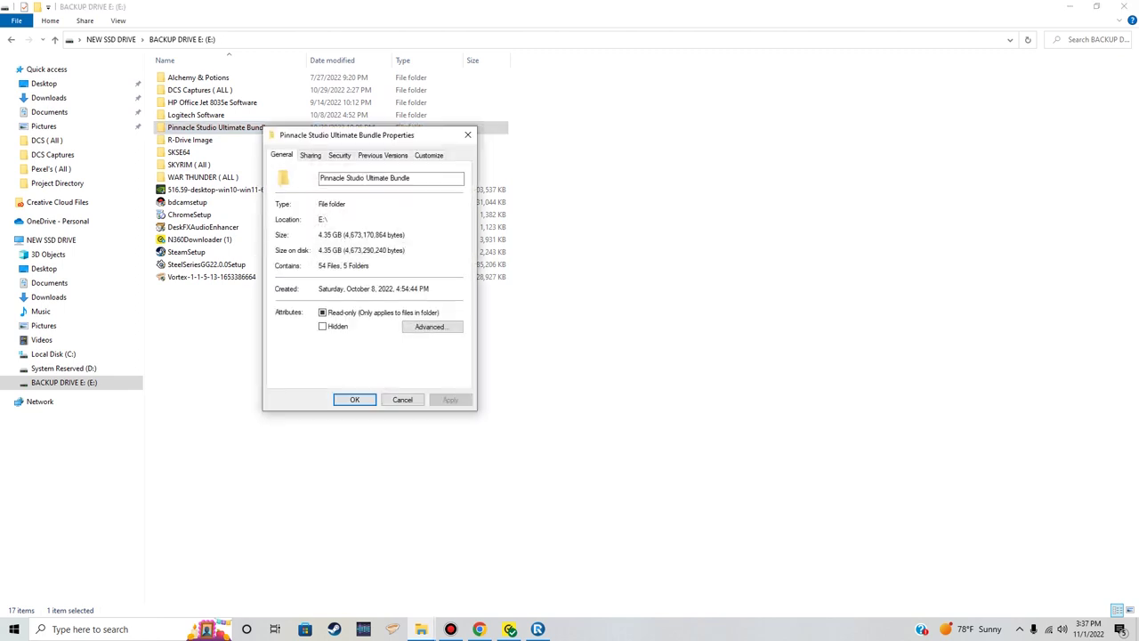
pyautogui.click(467, 135)
pyautogui.press('Return')
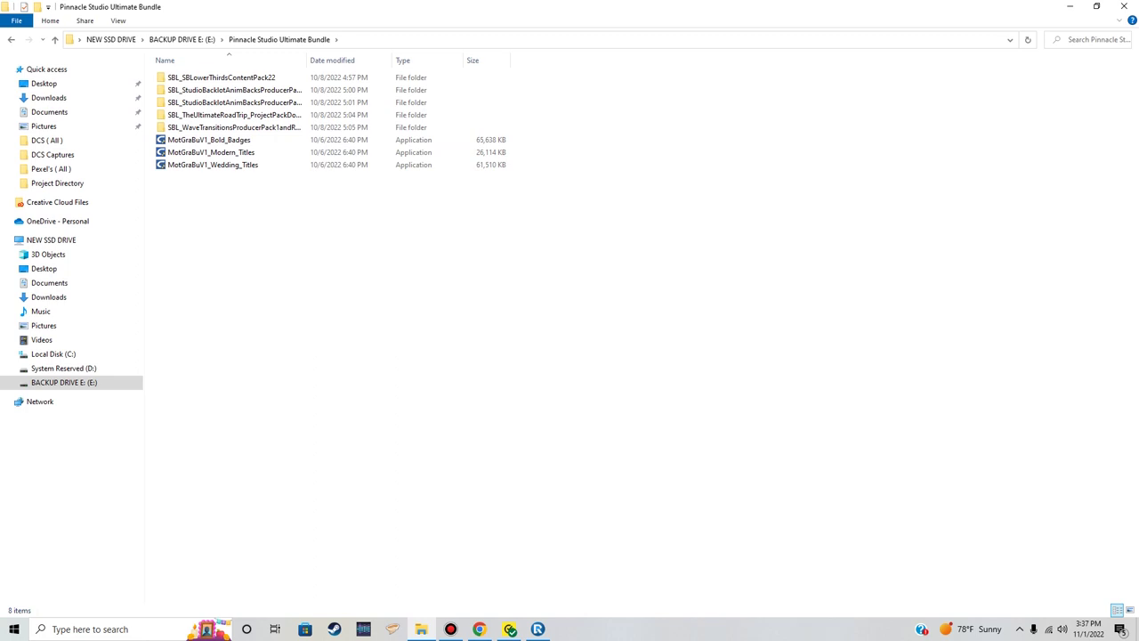
pyautogui.press('BackSpace')
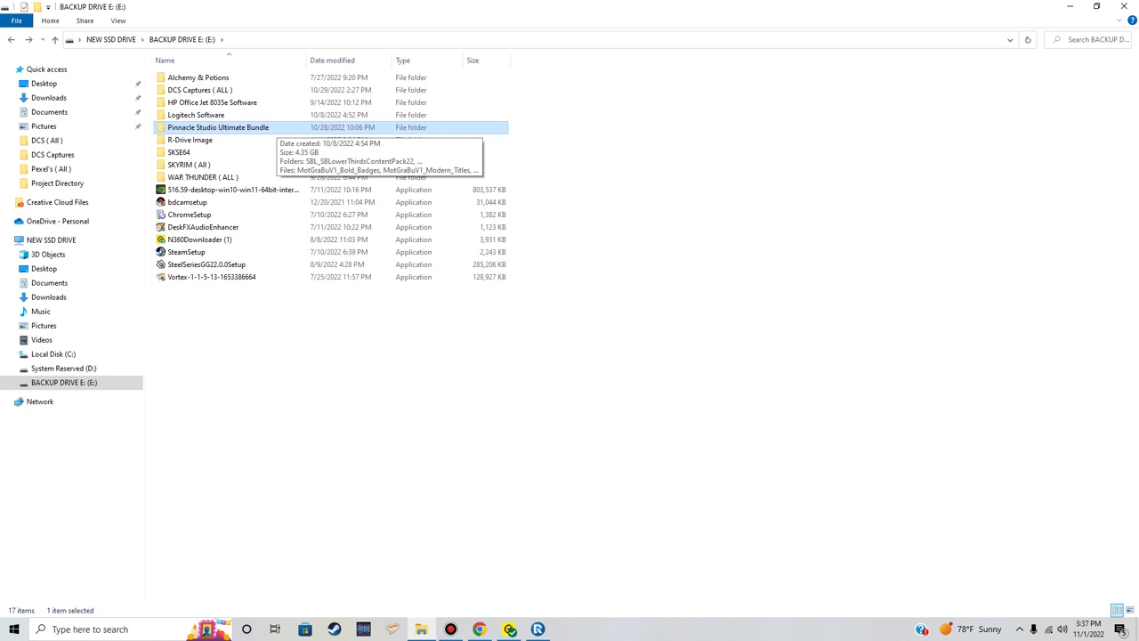
pyautogui.rightClick(276, 127)
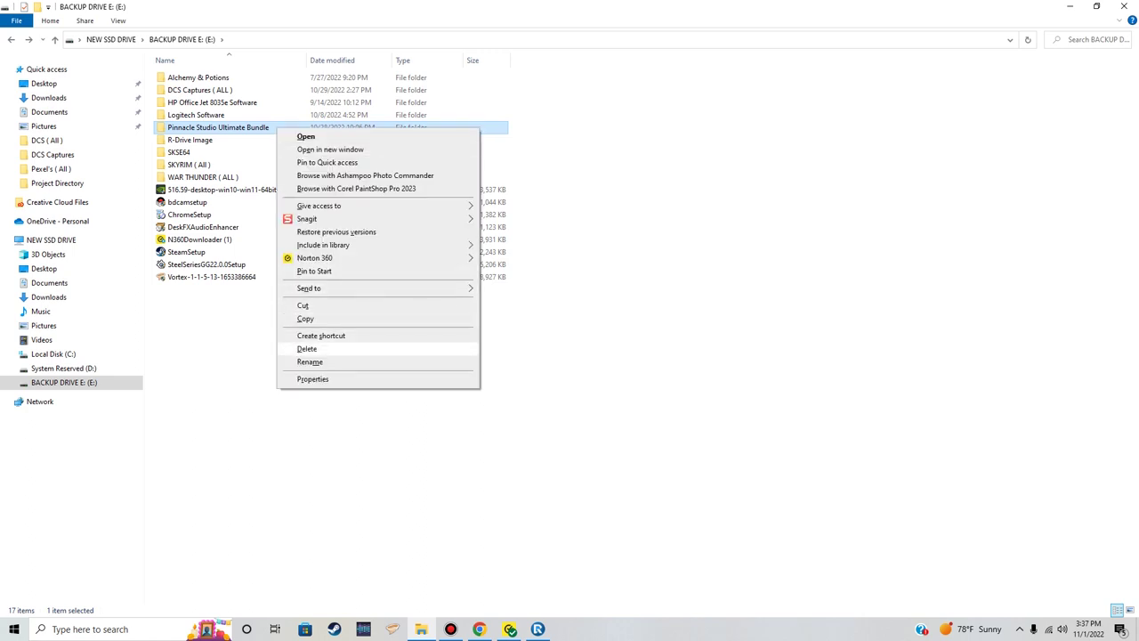
pyautogui.click(306, 348)
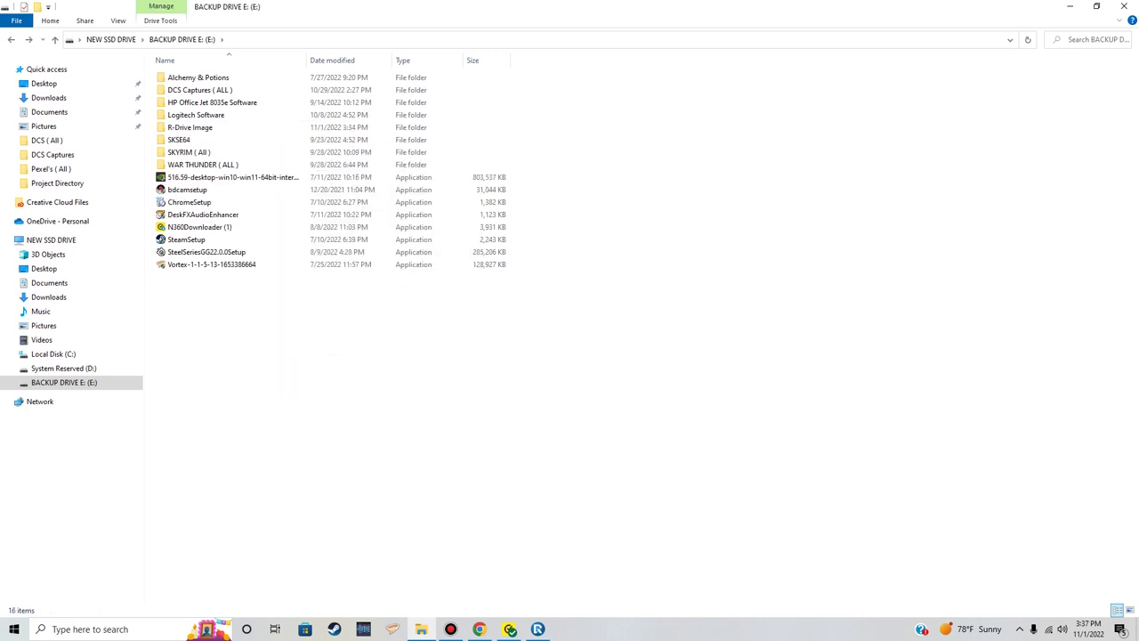
# - Examine the contents of the SKYRIM ( All ) and WAR THUNDER ( ALL ) folders on the backup drive
pyautogui.doubleClick(189, 152)
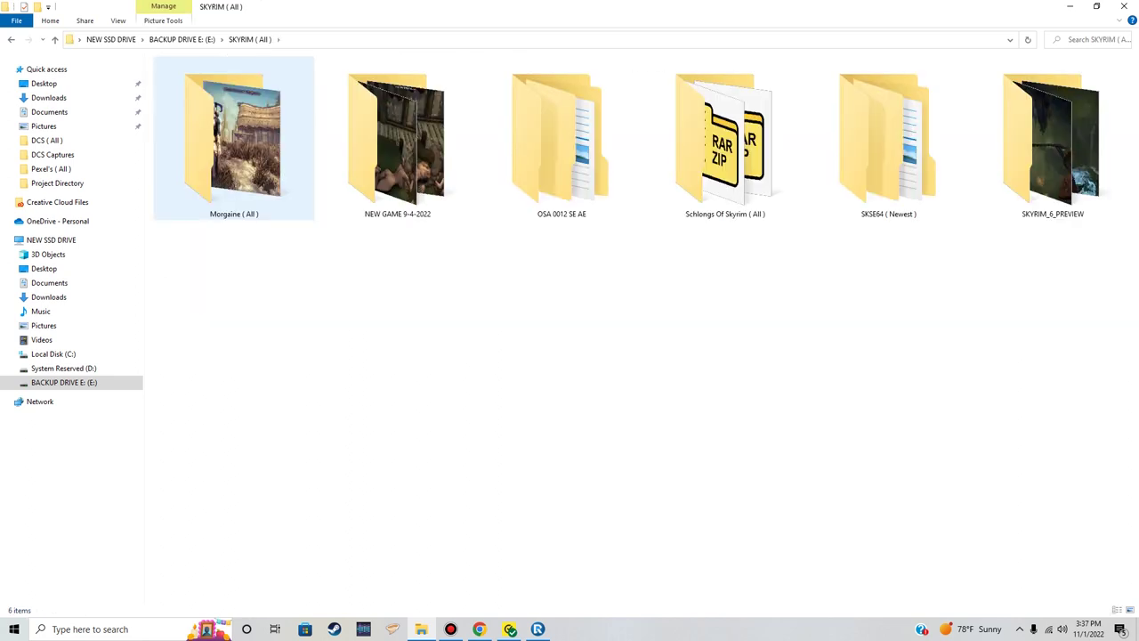
pyautogui.hotkey('alt', 'Left')
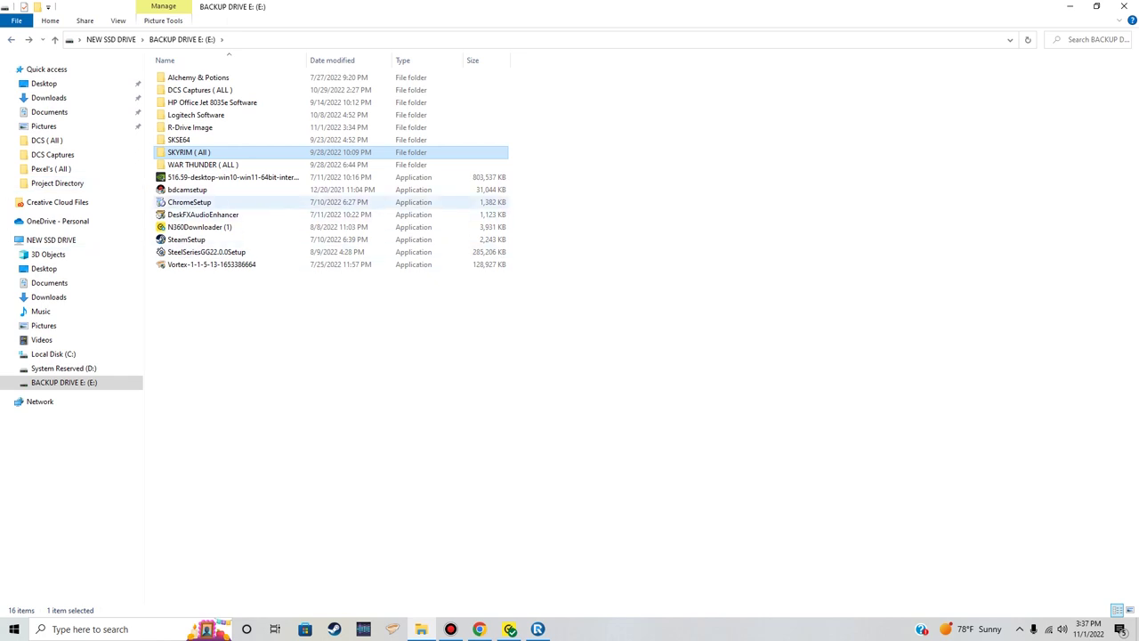
pyautogui.doubleClick(202, 165)
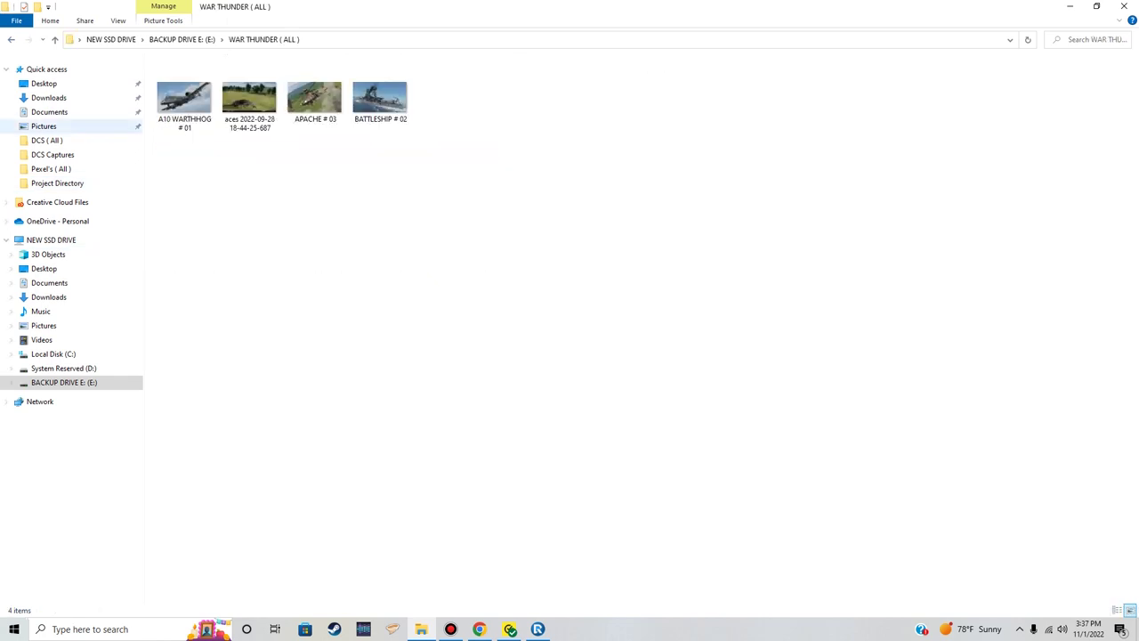
# - Close File Explorer and select the C: partition as the source disk for the new image
pyautogui.hotkey('alt', 'Left')
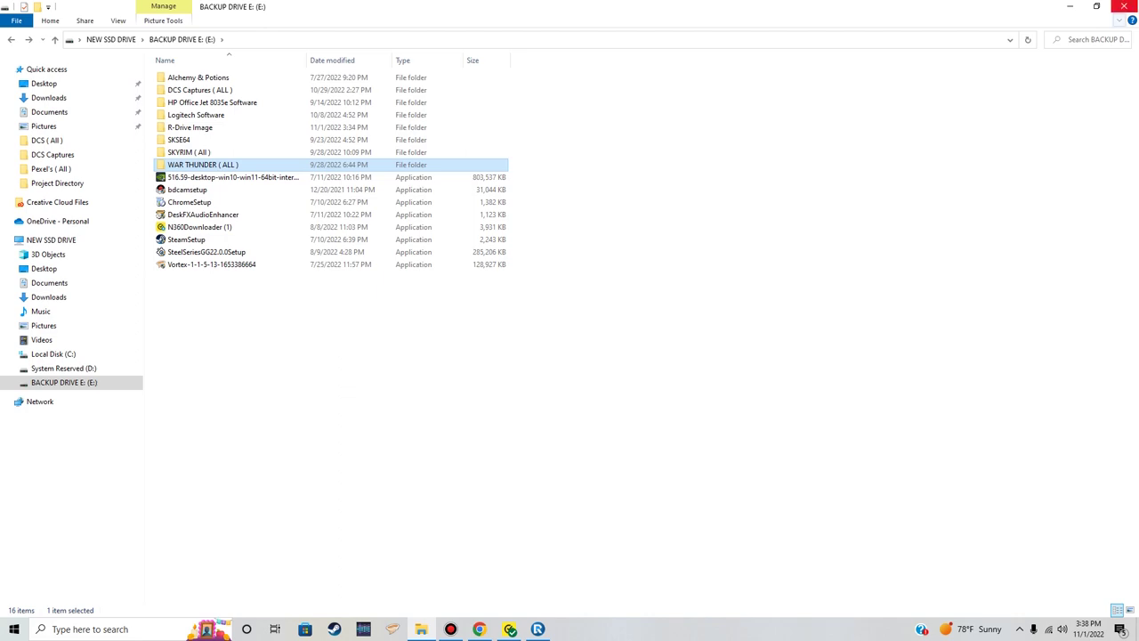
pyautogui.click(1122, 6)
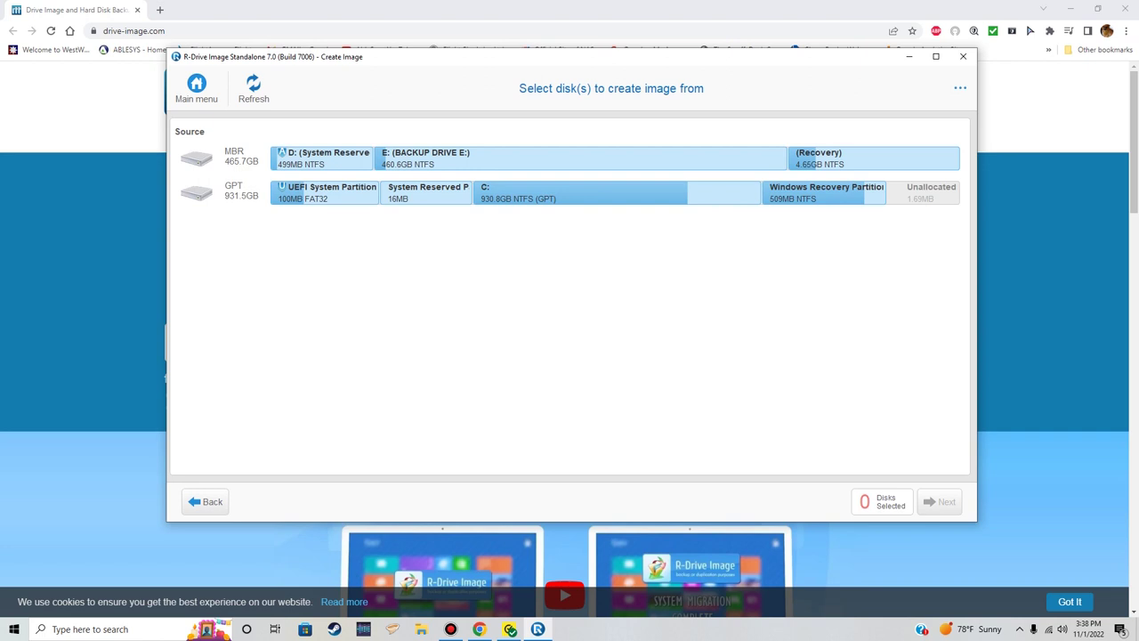
pyautogui.click(579, 192)
pyautogui.click(578, 192)
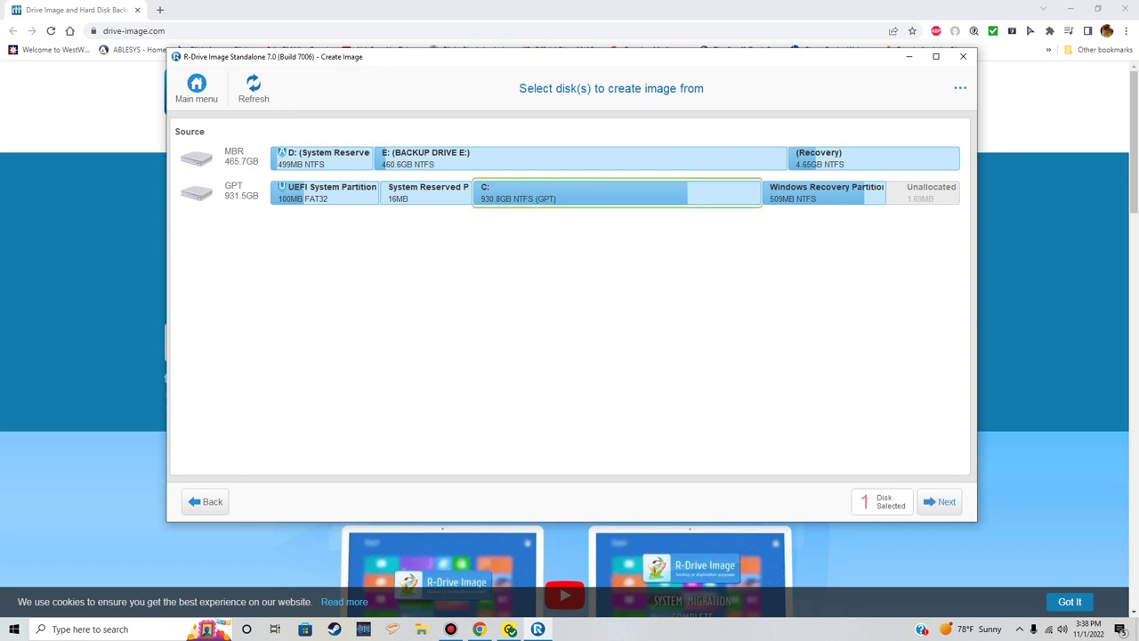
pyautogui.press('Return')
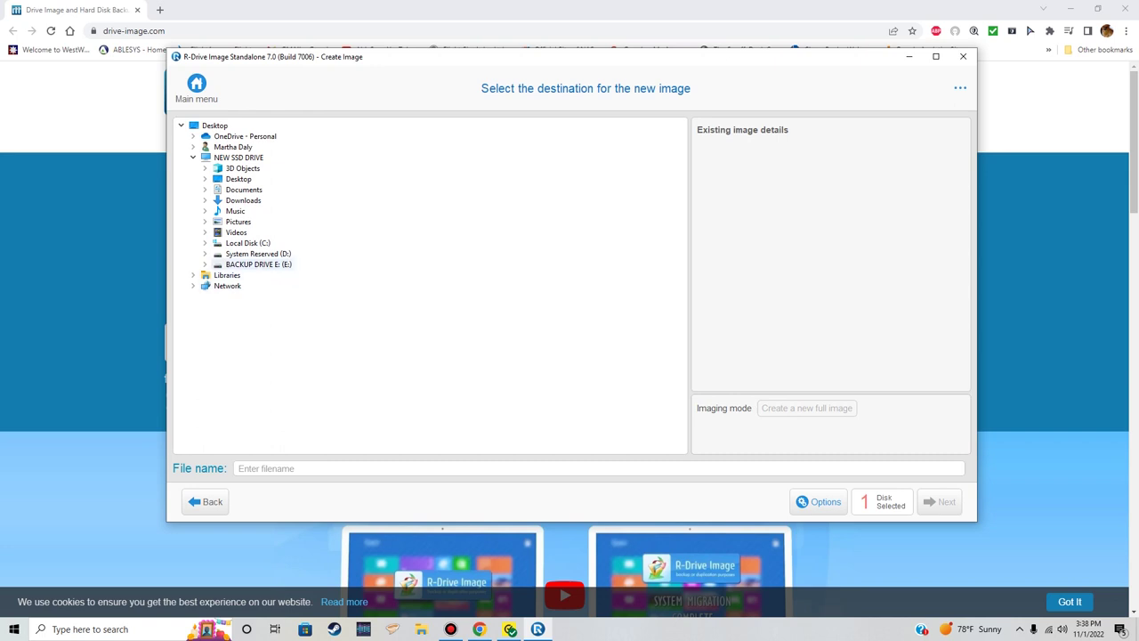
# - Try the R-Drive Image folder and the root of BACKUP DRIVE E: as the image destination, and return to the source disk selection
pyautogui.click(258, 265)
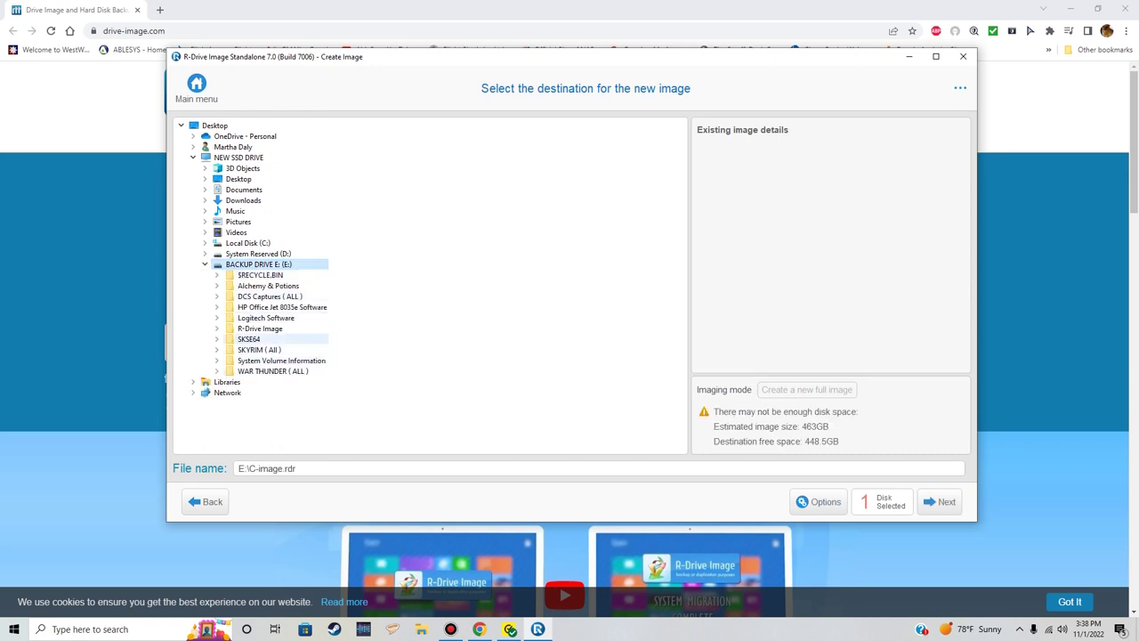
pyautogui.click(260, 328)
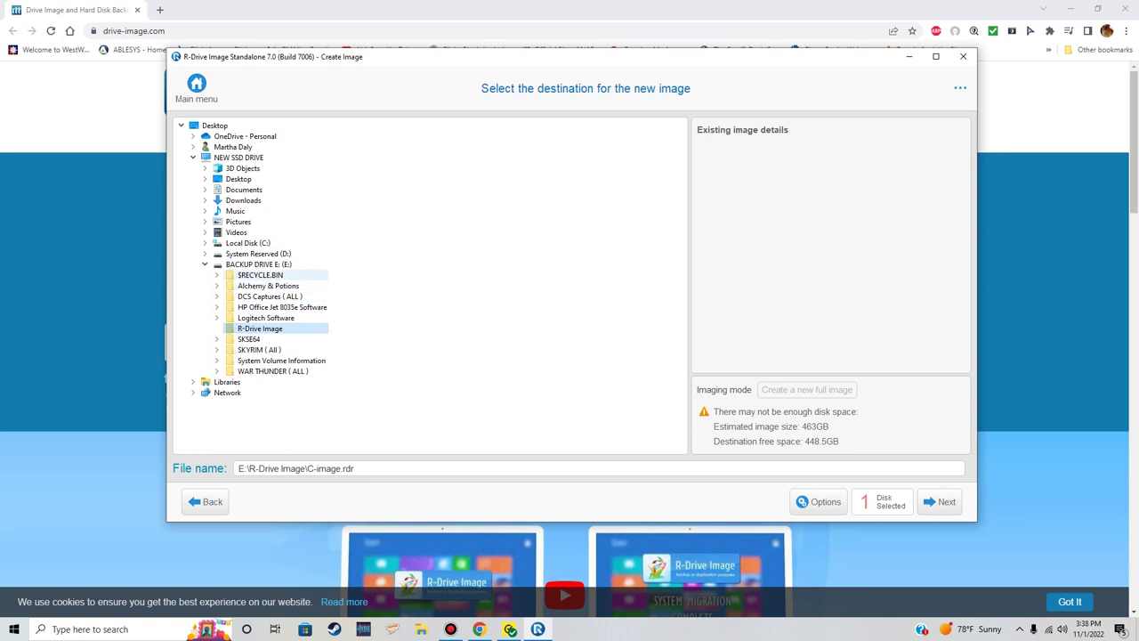
pyautogui.click(258, 264)
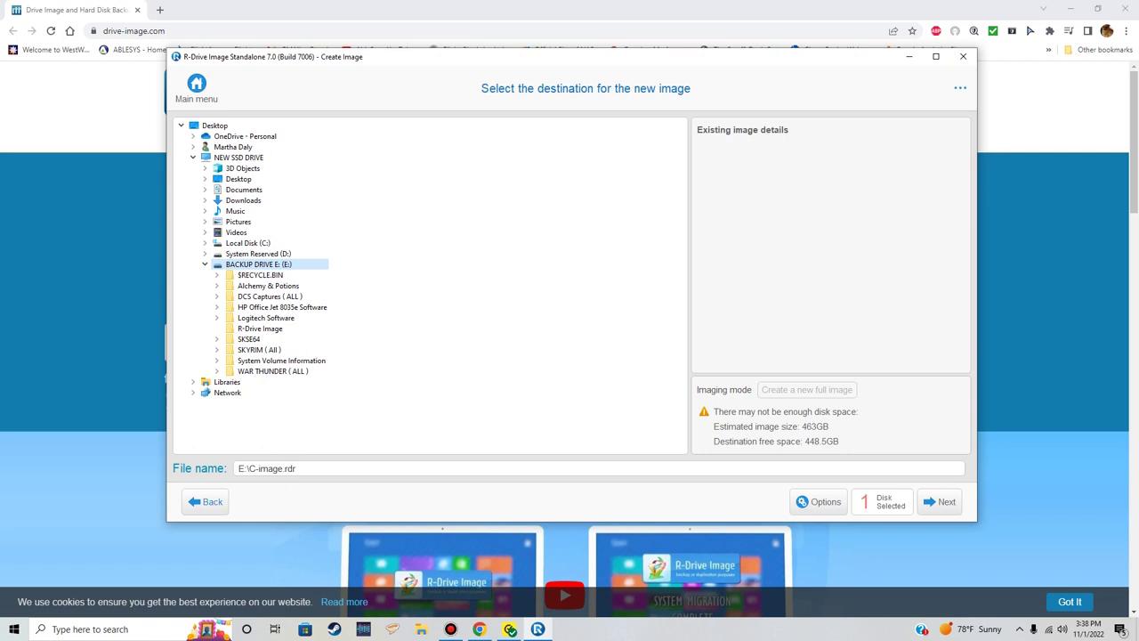
pyautogui.click(205, 501)
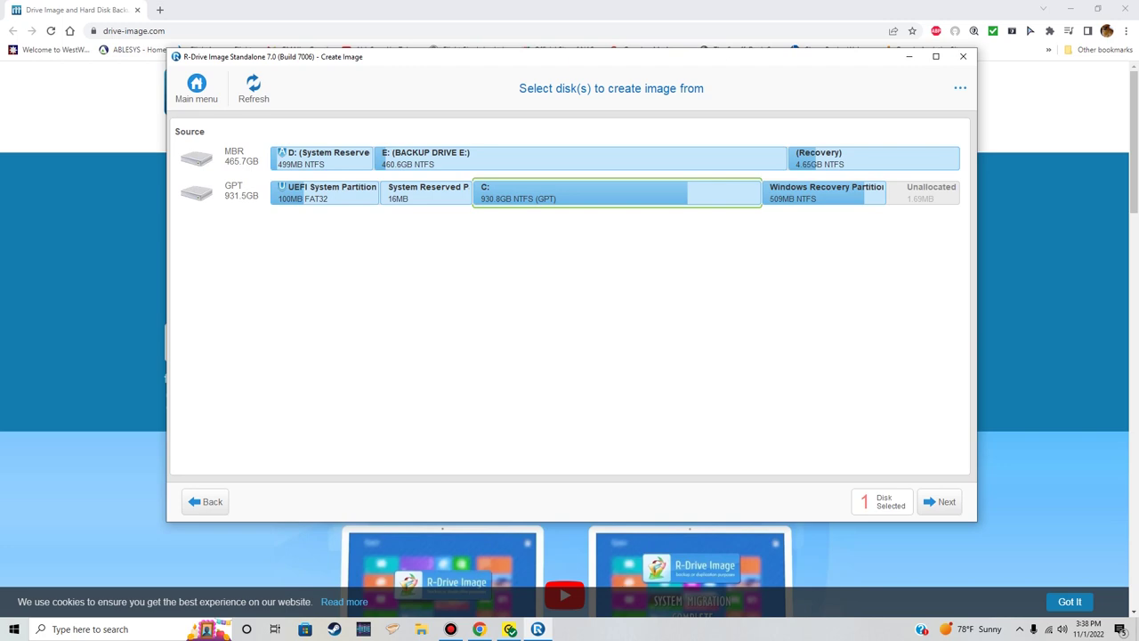
# - Check the used and free space of BACKUP DRIVE E: in its properties and close File Explorer
pyautogui.click(421, 629)
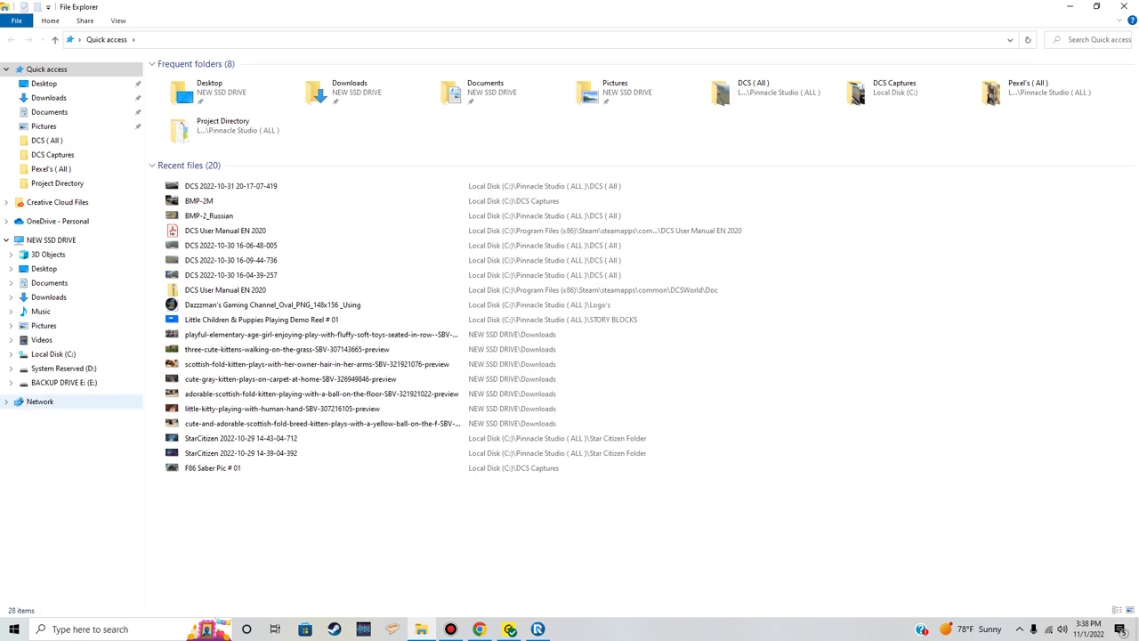
pyautogui.click(64, 382)
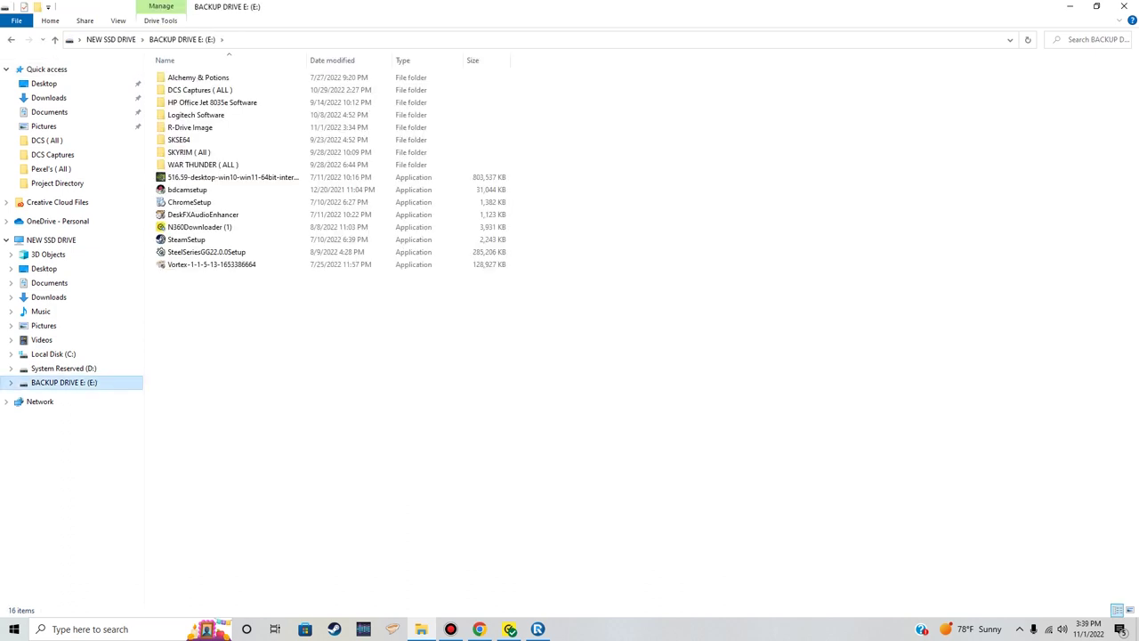
pyautogui.rightClick(107, 382)
pyautogui.click(133, 599)
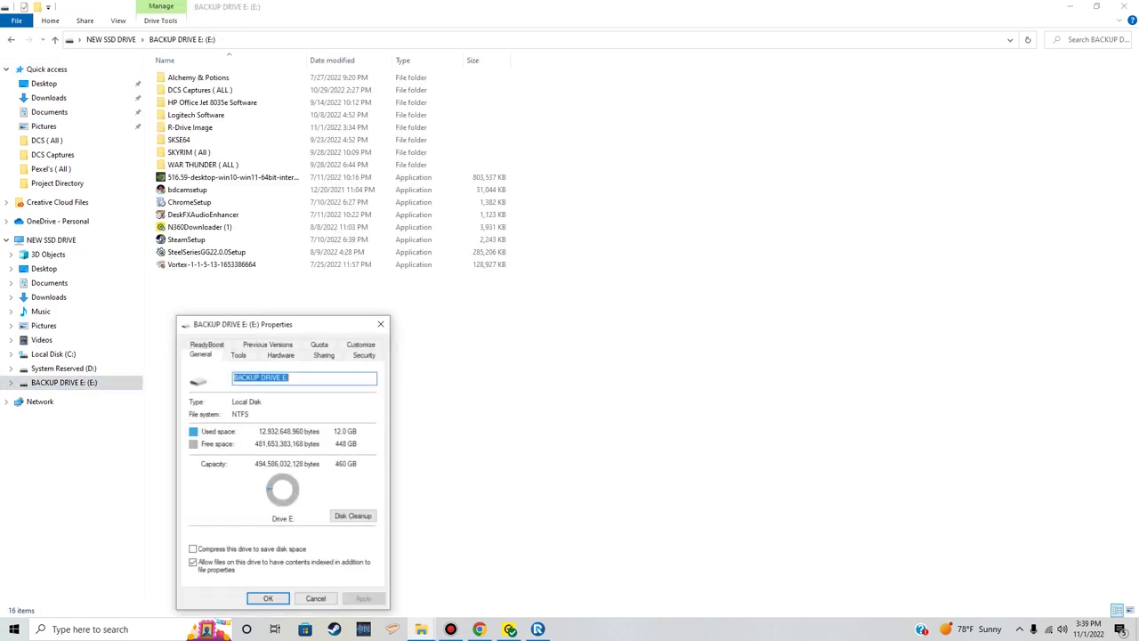
pyautogui.moveTo(304, 331); pyautogui.dragTo(676, 132)
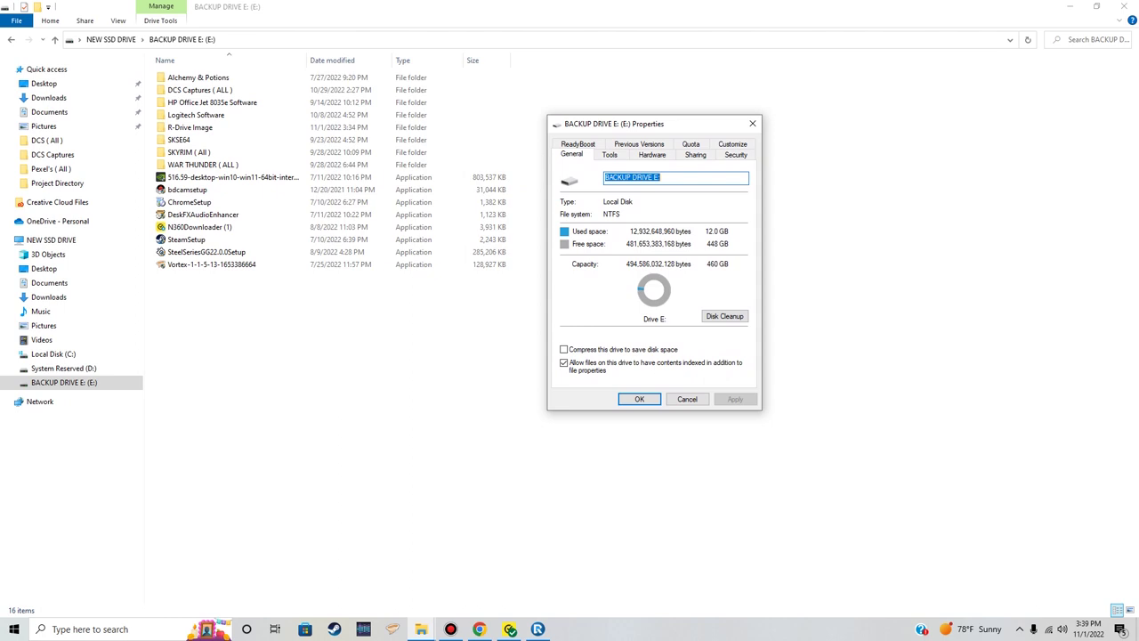
pyautogui.click(752, 124)
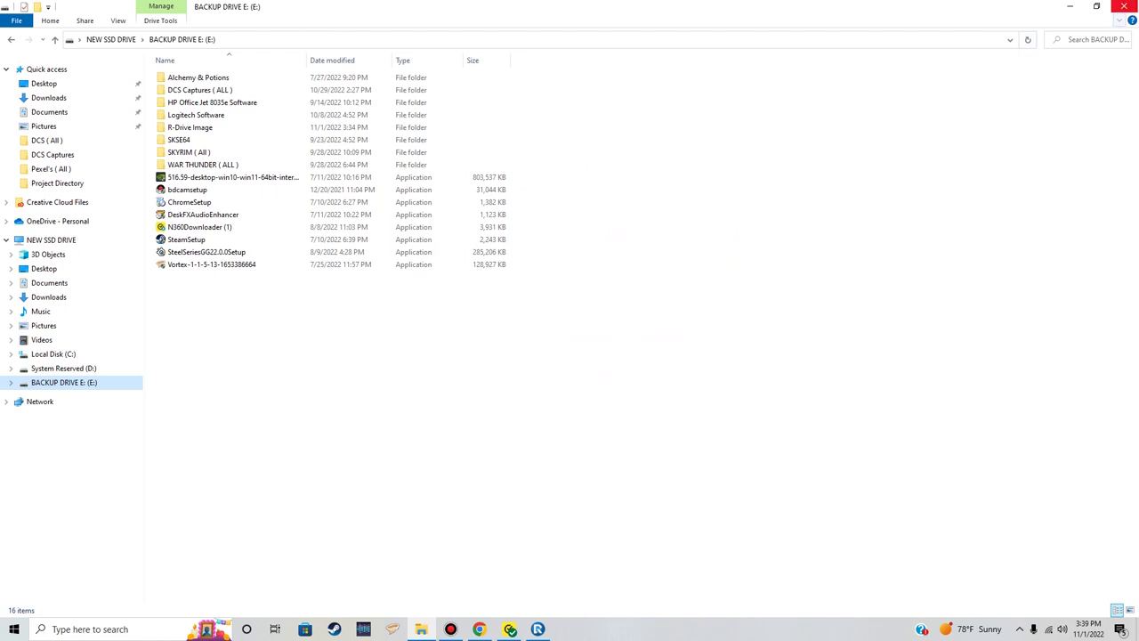
pyautogui.click(1124, 6)
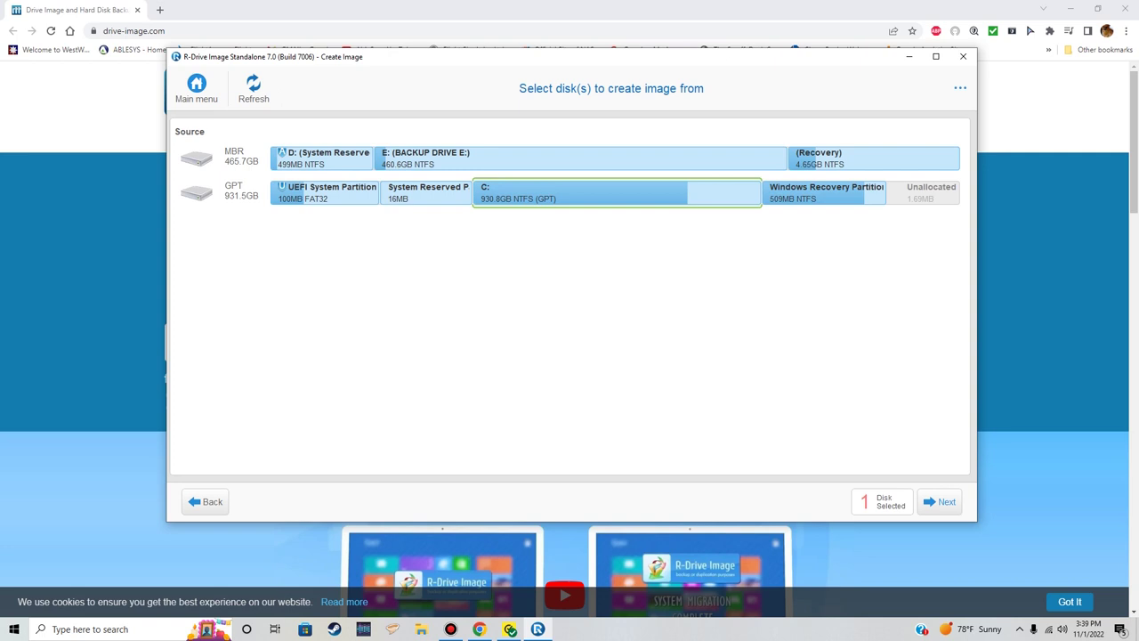
# - Set the R-Drive Image folder on BACKUP DRIVE E: as the image destination and proceed to the operations list
pyautogui.press('Return')
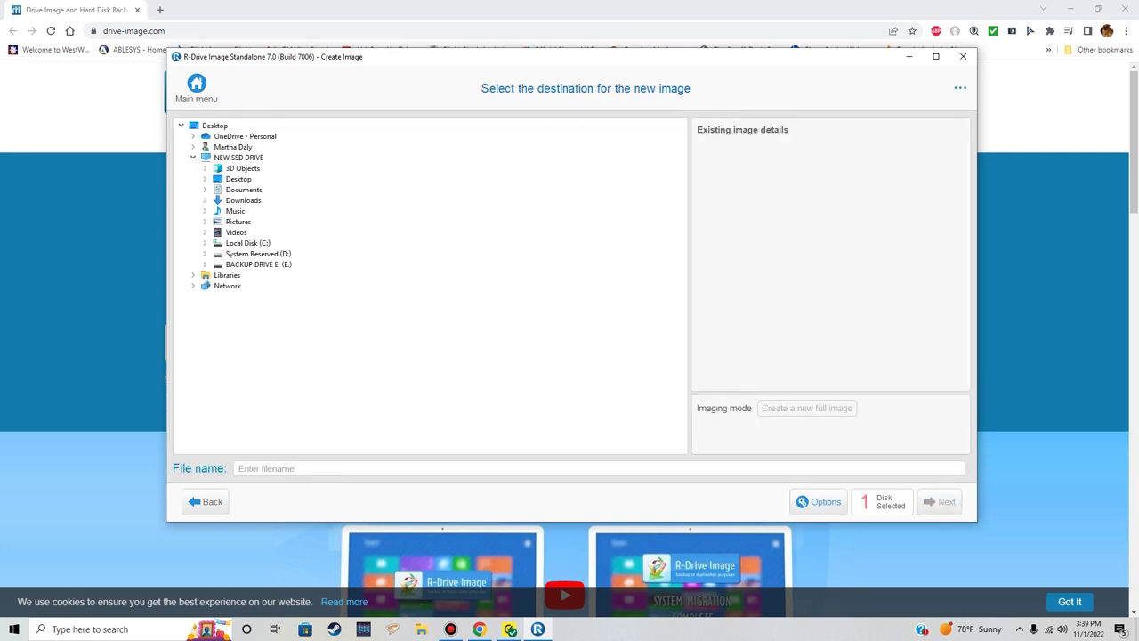
pyautogui.click(258, 265)
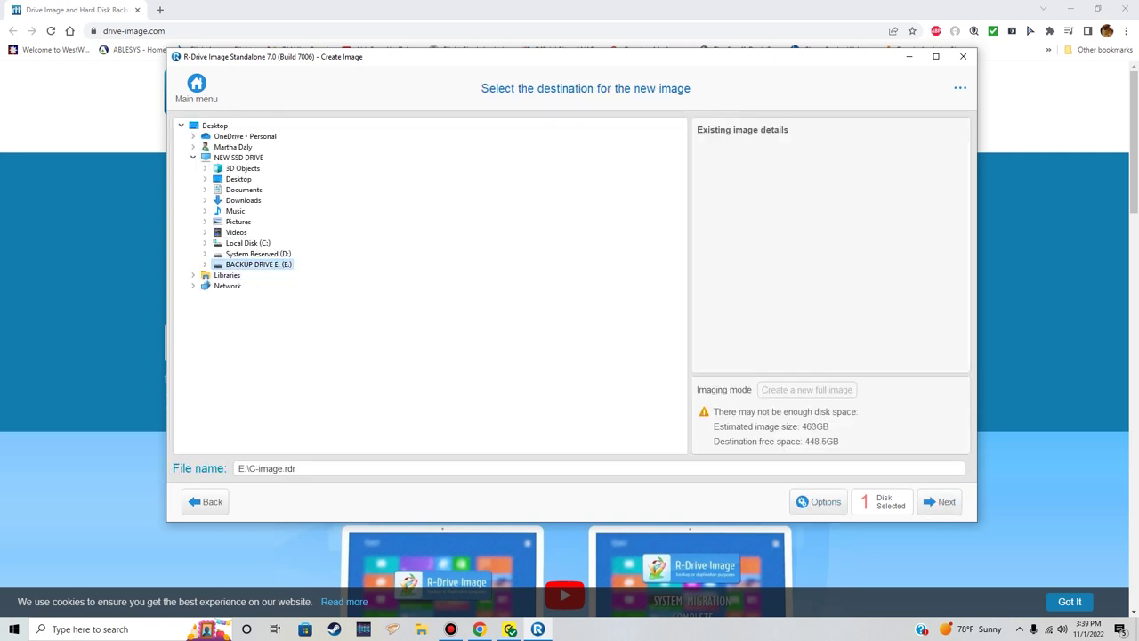
pyautogui.press('Right')
pyautogui.press('Down')
pyautogui.press('Down')
pyautogui.press('Down')
pyautogui.press('Down')
pyautogui.press('Down')
pyautogui.press('Down')
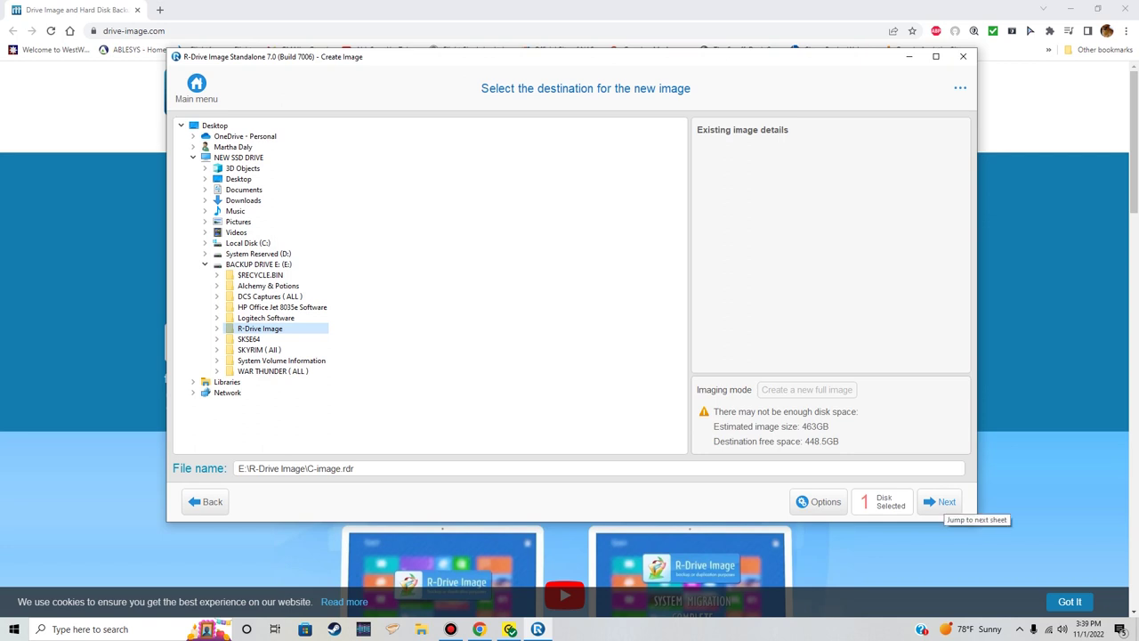
pyautogui.click(941, 502)
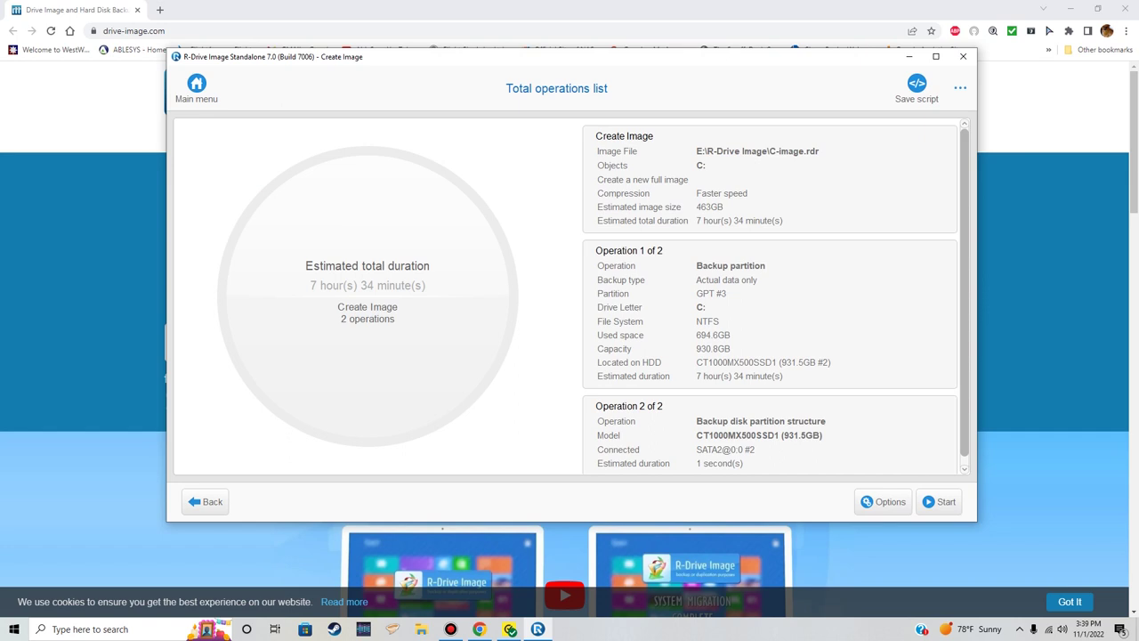
# - Raise the image compression level in the image options from faster speed towards smaller size so the image fits on the backup drive
pyautogui.click(883, 501)
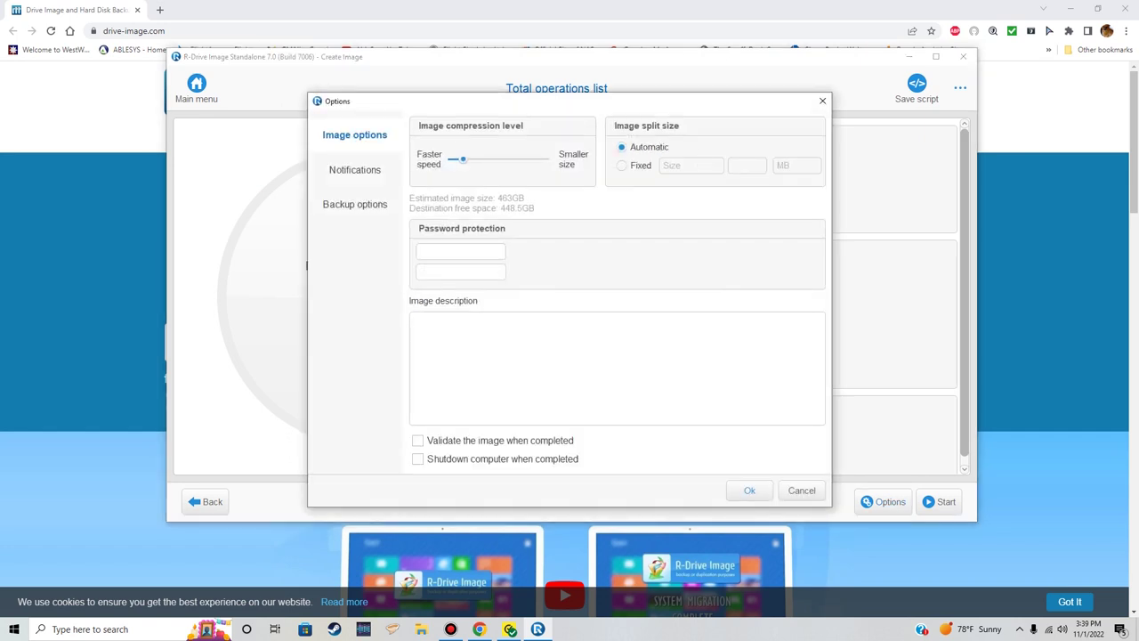
pyautogui.moveTo(463, 158); pyautogui.dragTo(549, 159)
pyautogui.moveTo(548, 158); pyautogui.dragTo(474, 159)
pyautogui.moveTo(473, 158); pyautogui.dragTo(494, 158)
pyautogui.press('Right')
pyautogui.press('Left')
pyautogui.press('Left')
pyautogui.press('Left')
pyautogui.press('Left')
pyautogui.press('Left')
pyautogui.press('Right')
pyautogui.press('Right')
pyautogui.press('Right')
pyautogui.press('Right')
pyautogui.press('Right')
pyautogui.press('Right')
pyautogui.press('Right')
pyautogui.press('Right')
pyautogui.press('Right')
pyautogui.press('Right')
pyautogui.press('Left')
pyautogui.press('Left')
pyautogui.press('Left')
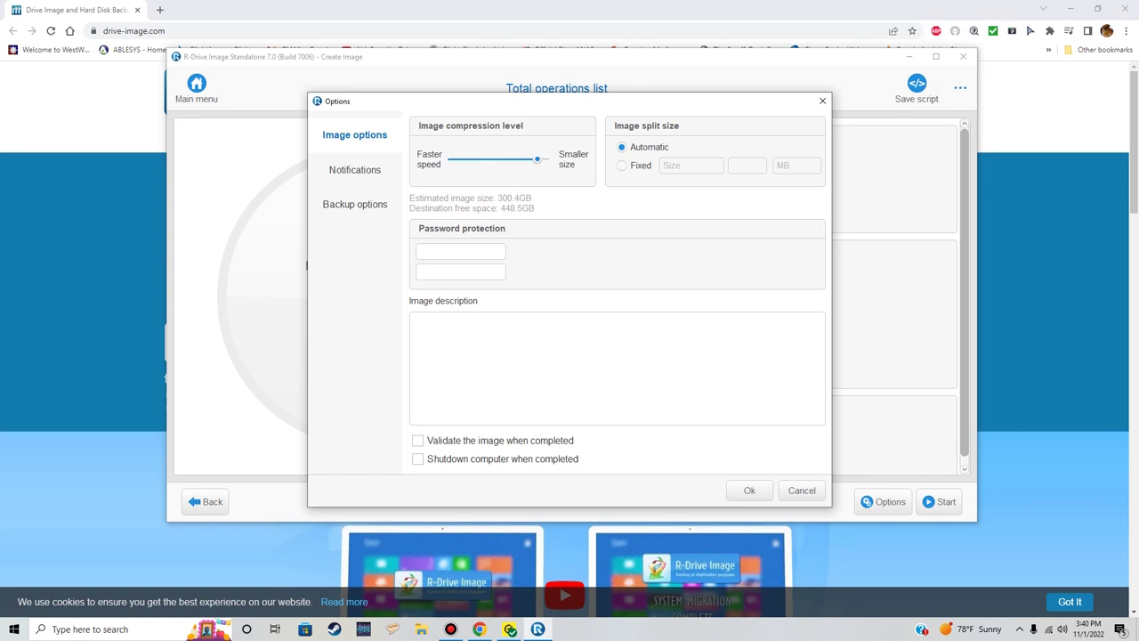
pyautogui.press('Left')
pyautogui.press('Right')
# - Enter the image description "Monthly Image File For Nov 1 - 2022 No Known Problems" and apply the options
pyautogui.write('Monthly Image File For Nov')
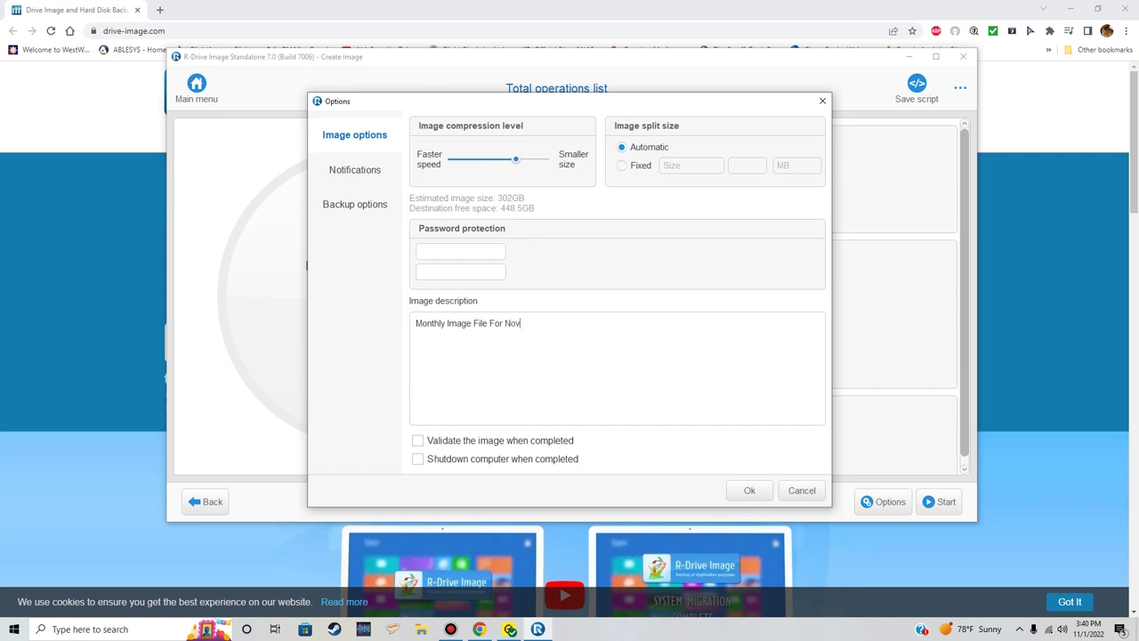
pyautogui.write(' 1 - 22 No Known Problems')
pyautogui.write('20')
pyautogui.press('Return')
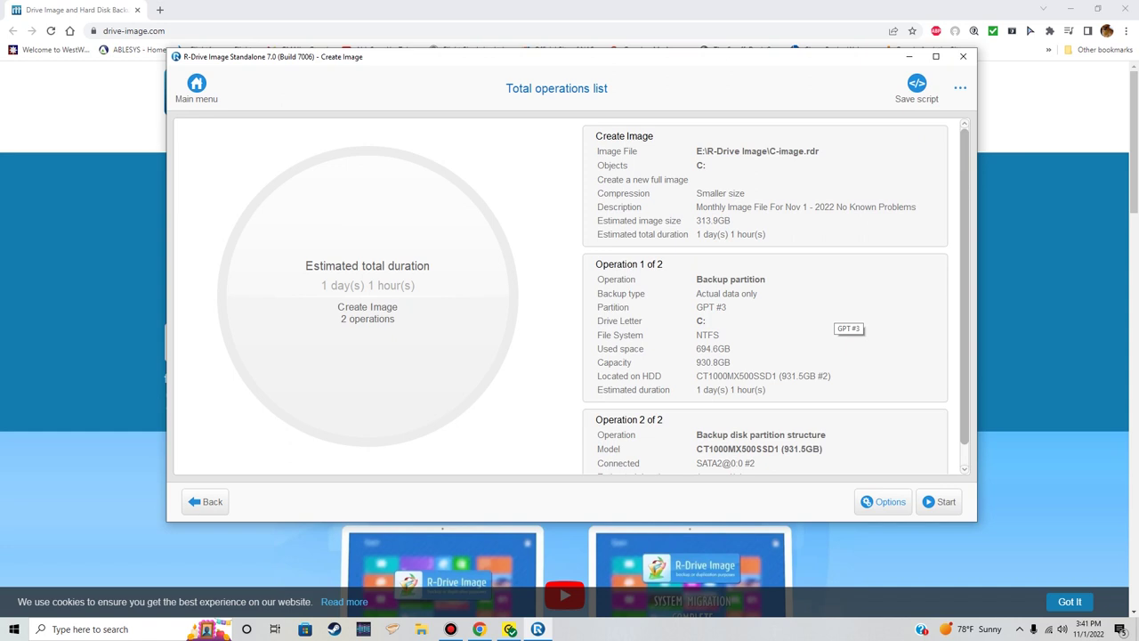
# - Review the planned operations and recheck that the R-Drive Image folder on the backup drive is the destination
pyautogui.scroll(-1, 845, 321)
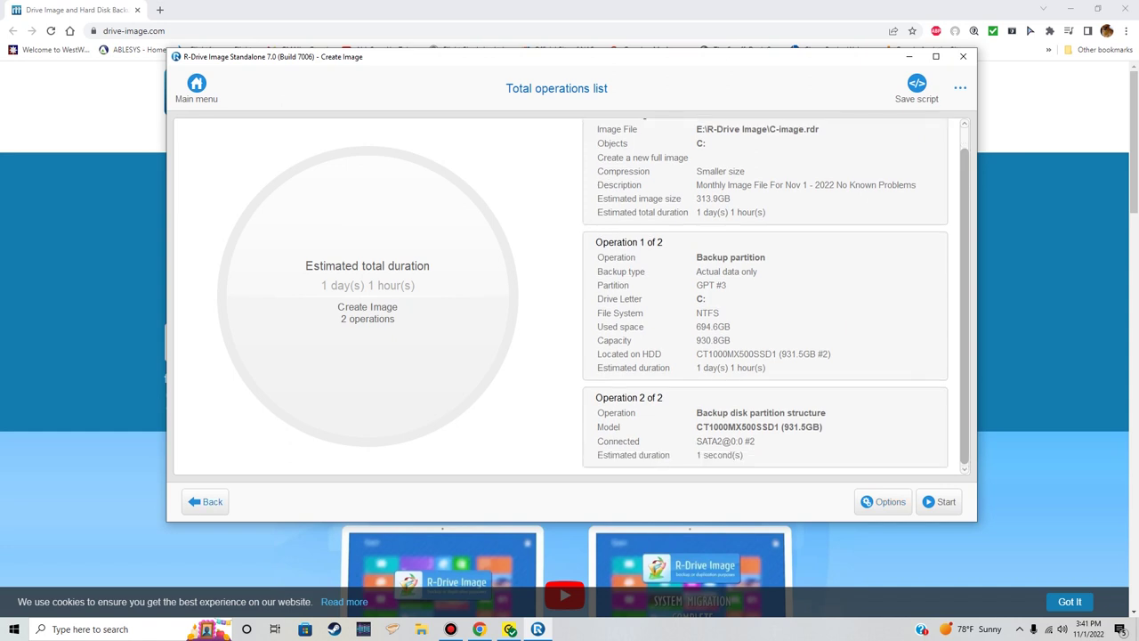
pyautogui.click(206, 502)
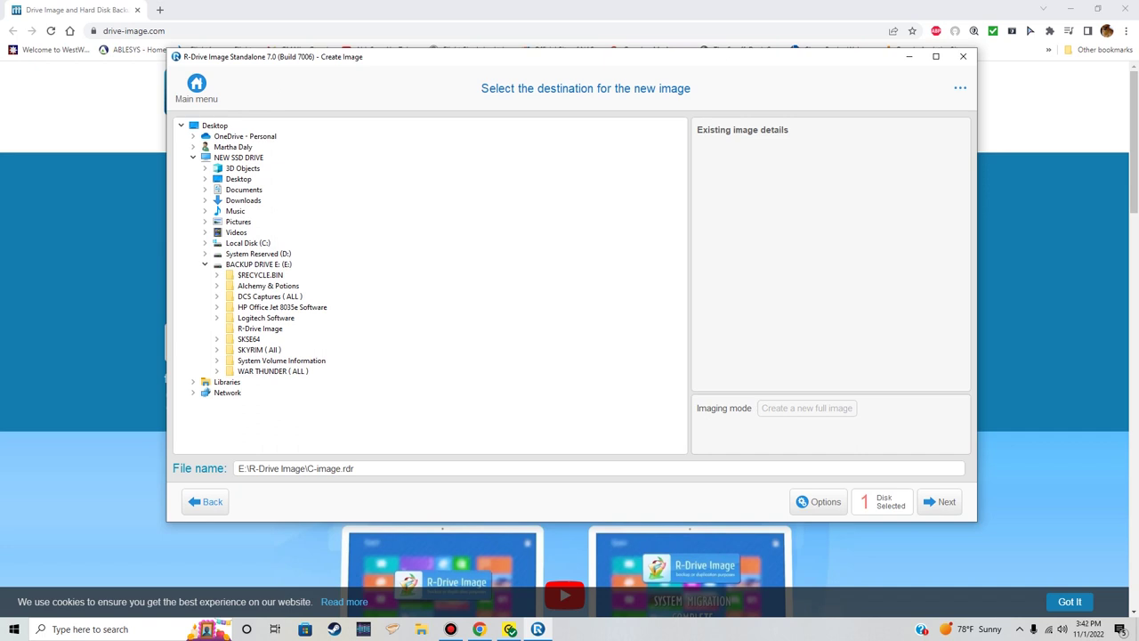
pyautogui.click(260, 329)
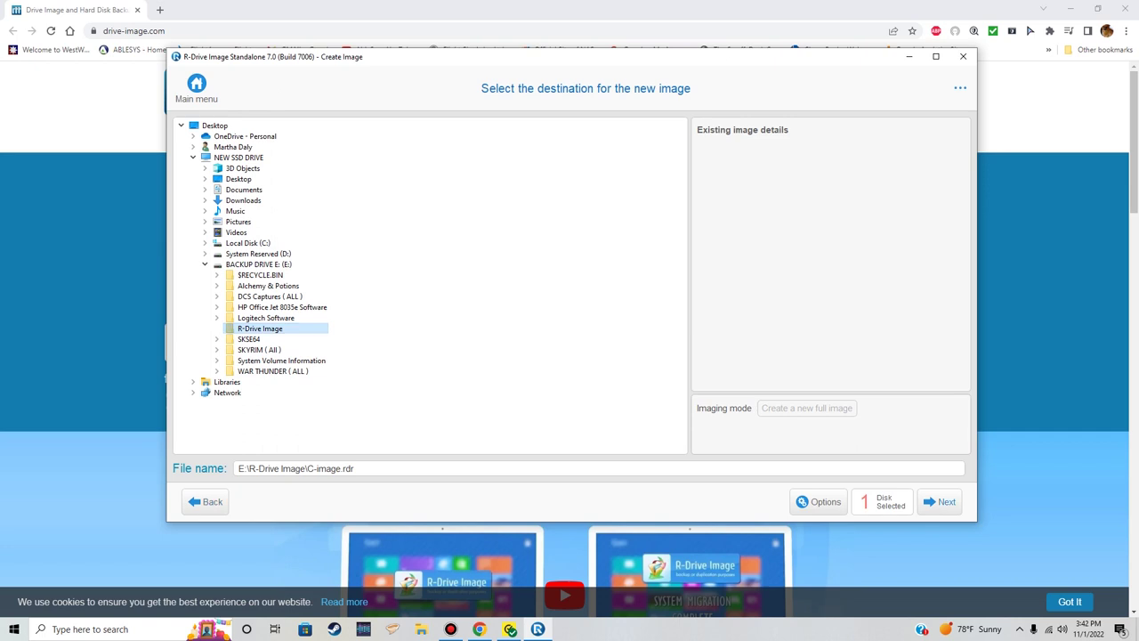
pyautogui.click(940, 502)
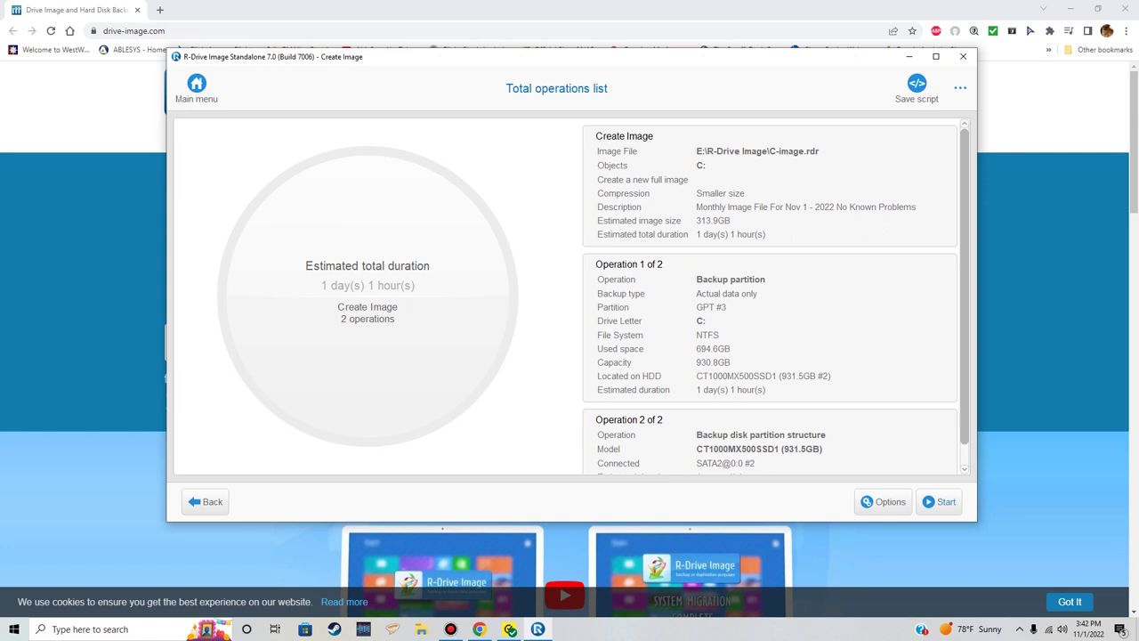
# - Start creating the C: drive image and switch to the R-Drive Image web page in Chrome while it runs
pyautogui.click(940, 501)
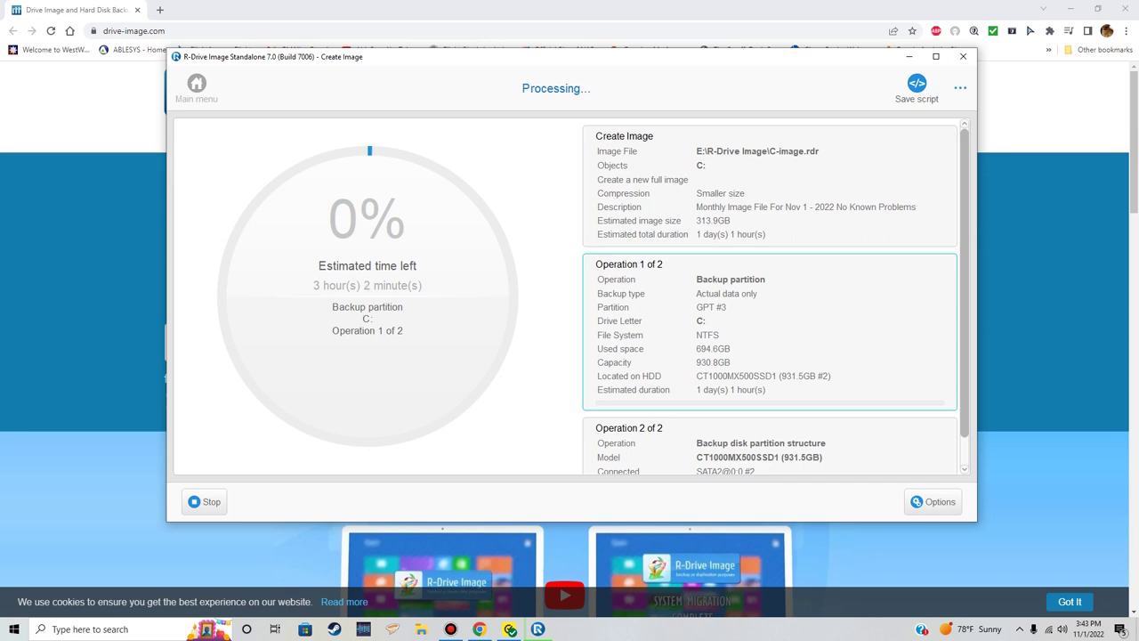
pyautogui.moveTo(479, 628)
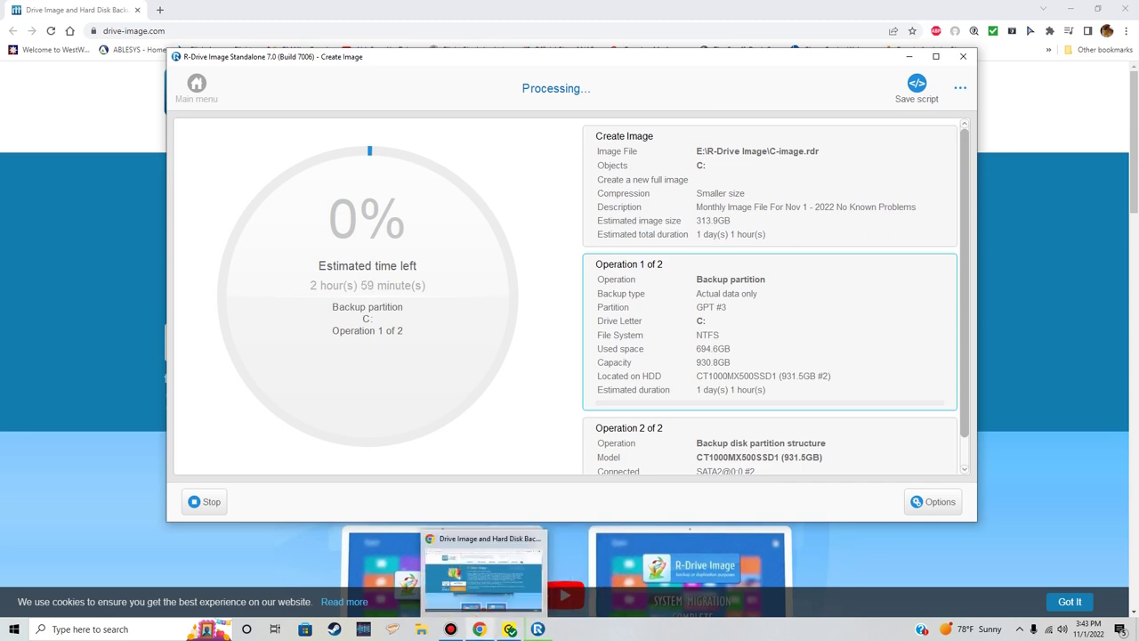
pyautogui.click(487, 574)
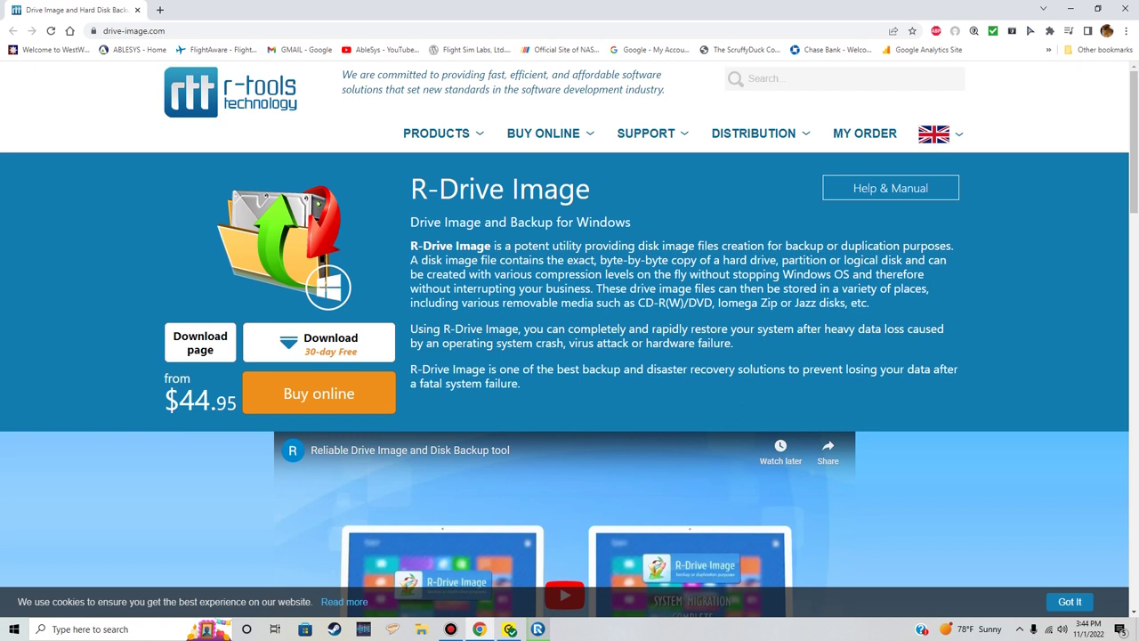
# - Return to R-Drive Image and close it once the image creation has completed
pyautogui.moveTo(538, 629)
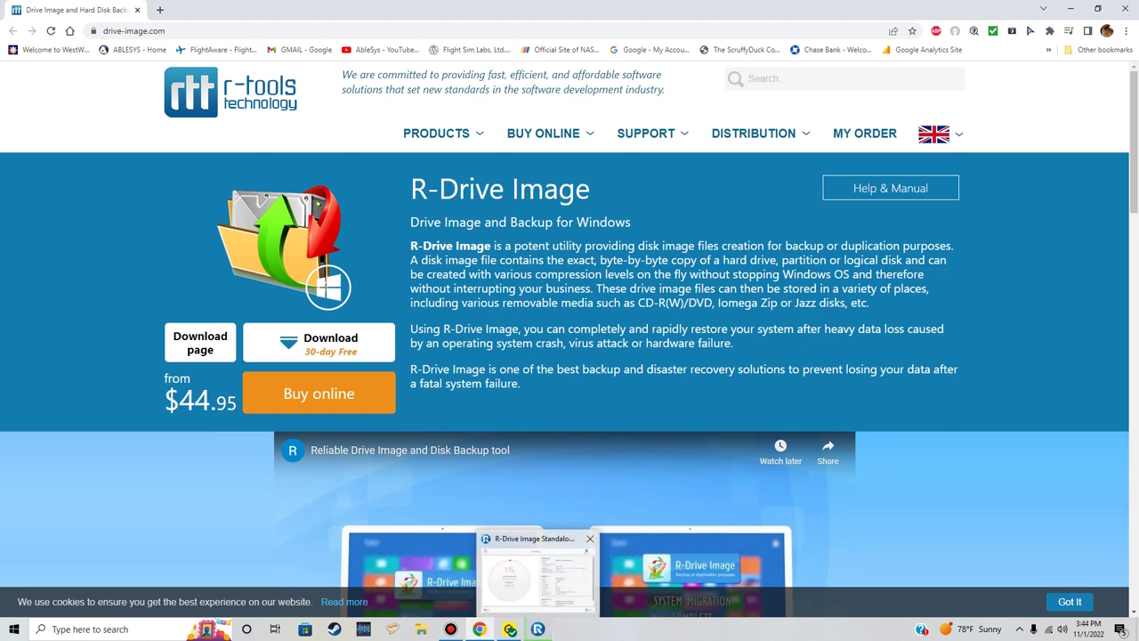
pyautogui.moveTo(536, 574)
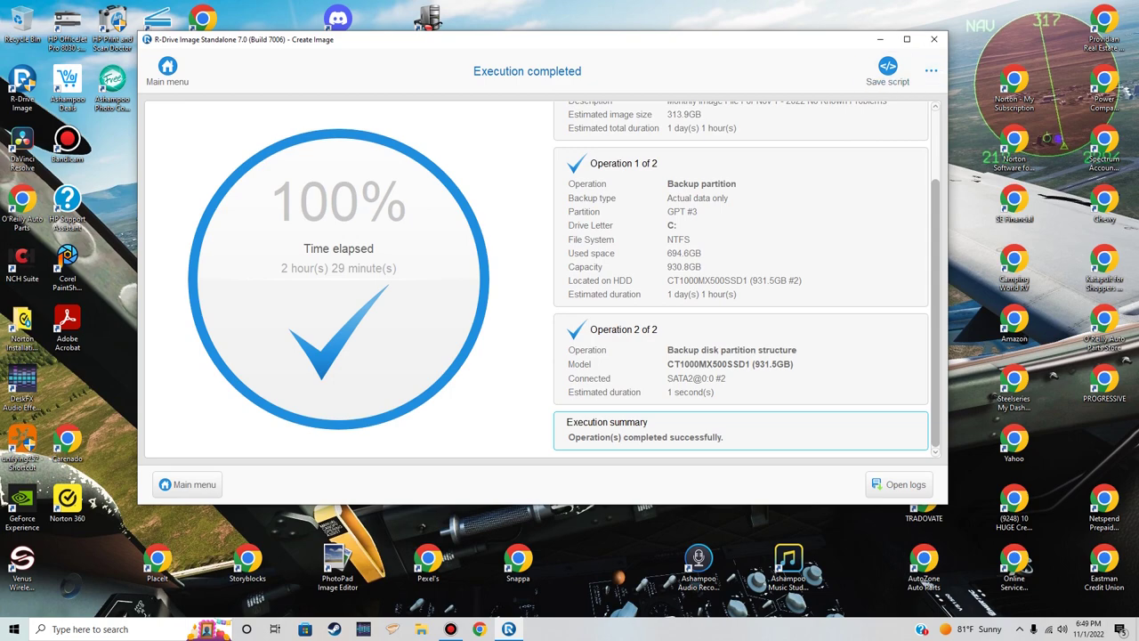
pyautogui.click(934, 39)
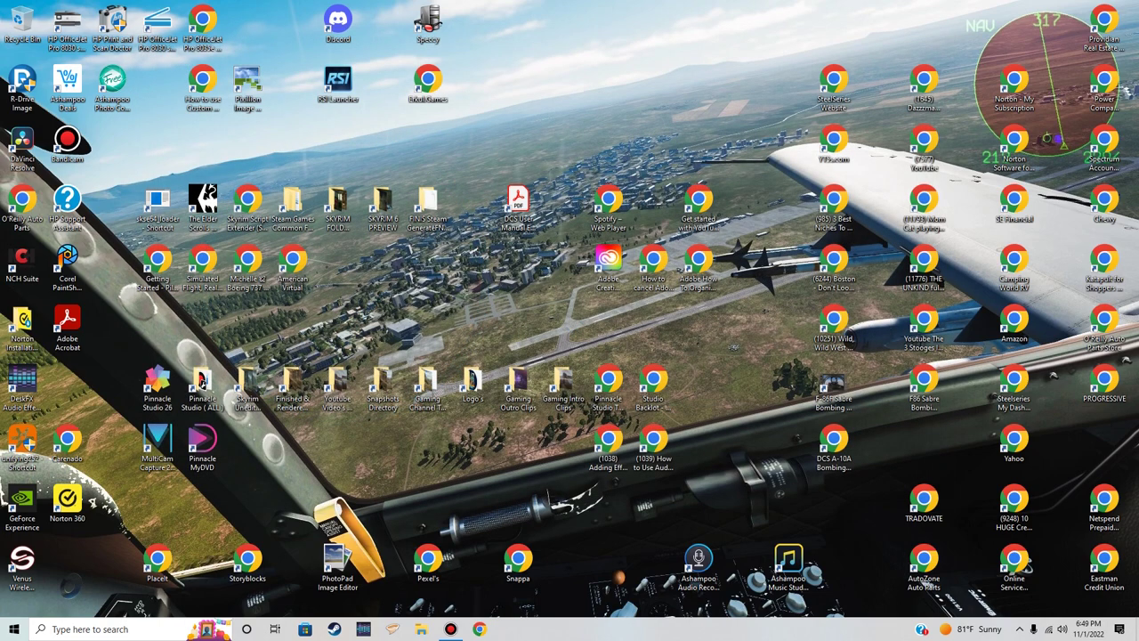